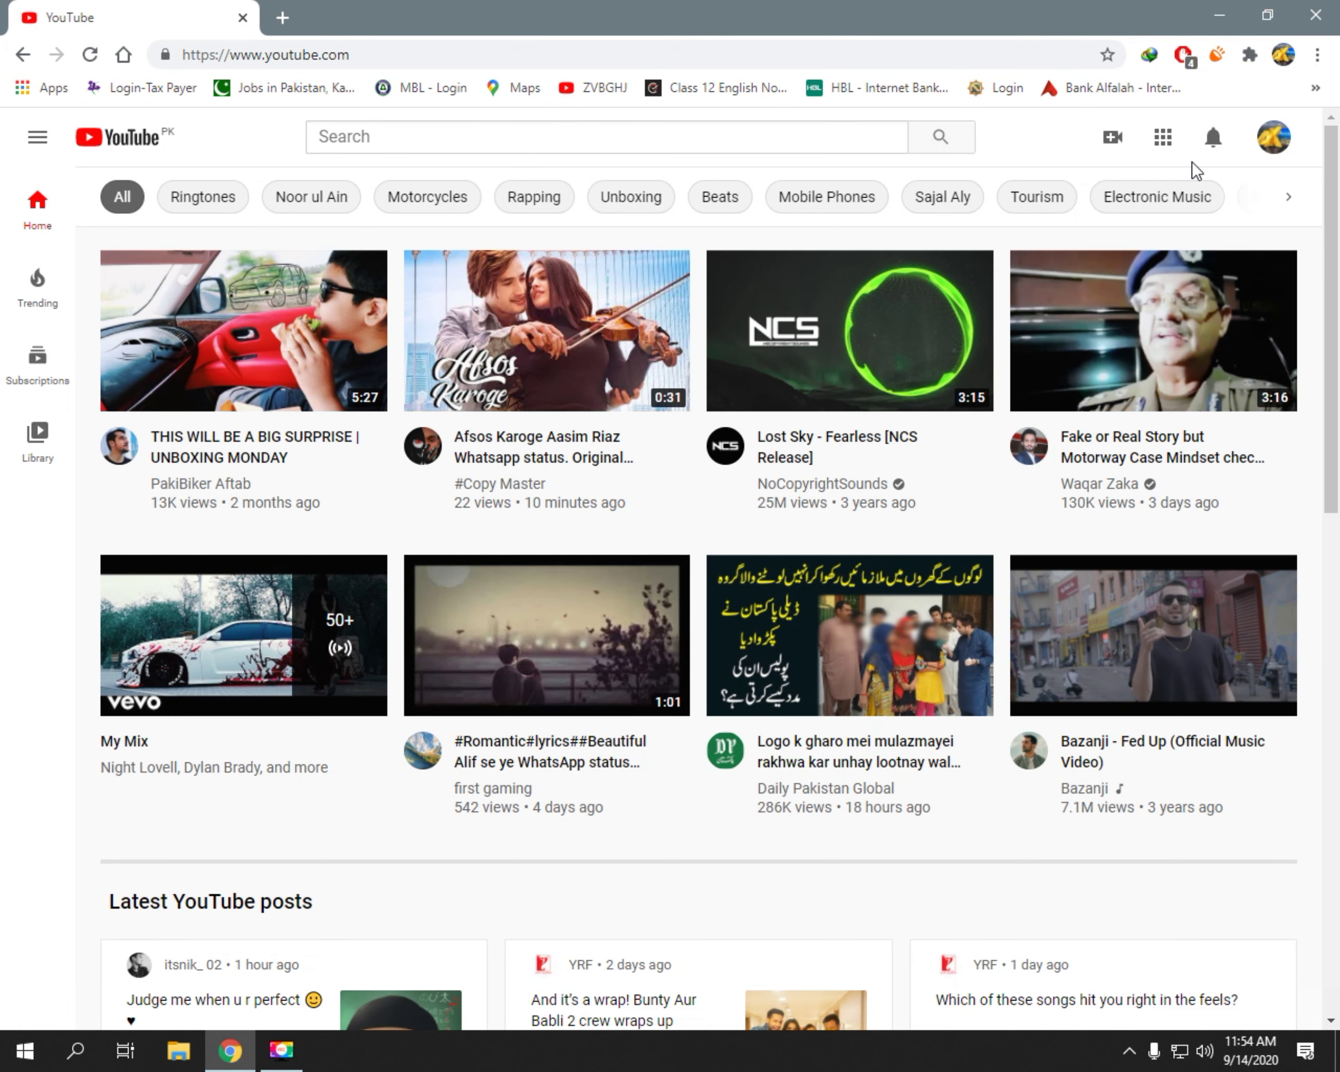
Step: Start a new video upload to the channel with the file My Video from the Output folder
{"action": "left_click", "coordinate": [1113, 138]}
{"action": "left_click", "coordinate": [1113, 185]}
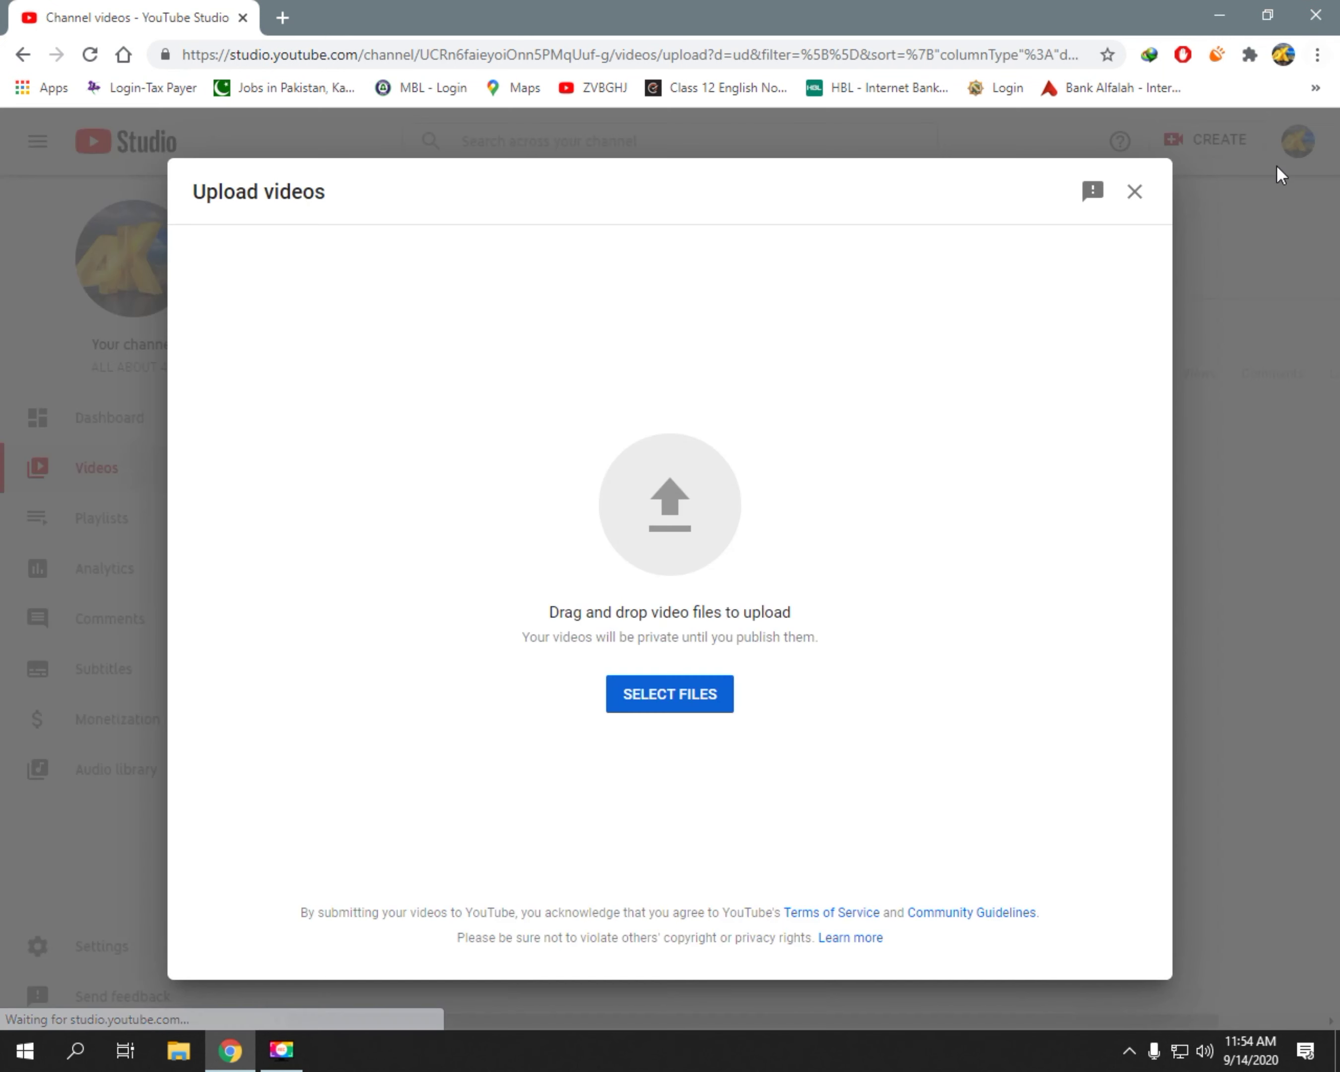
{"action": "left_click", "coordinate": [709, 458]}
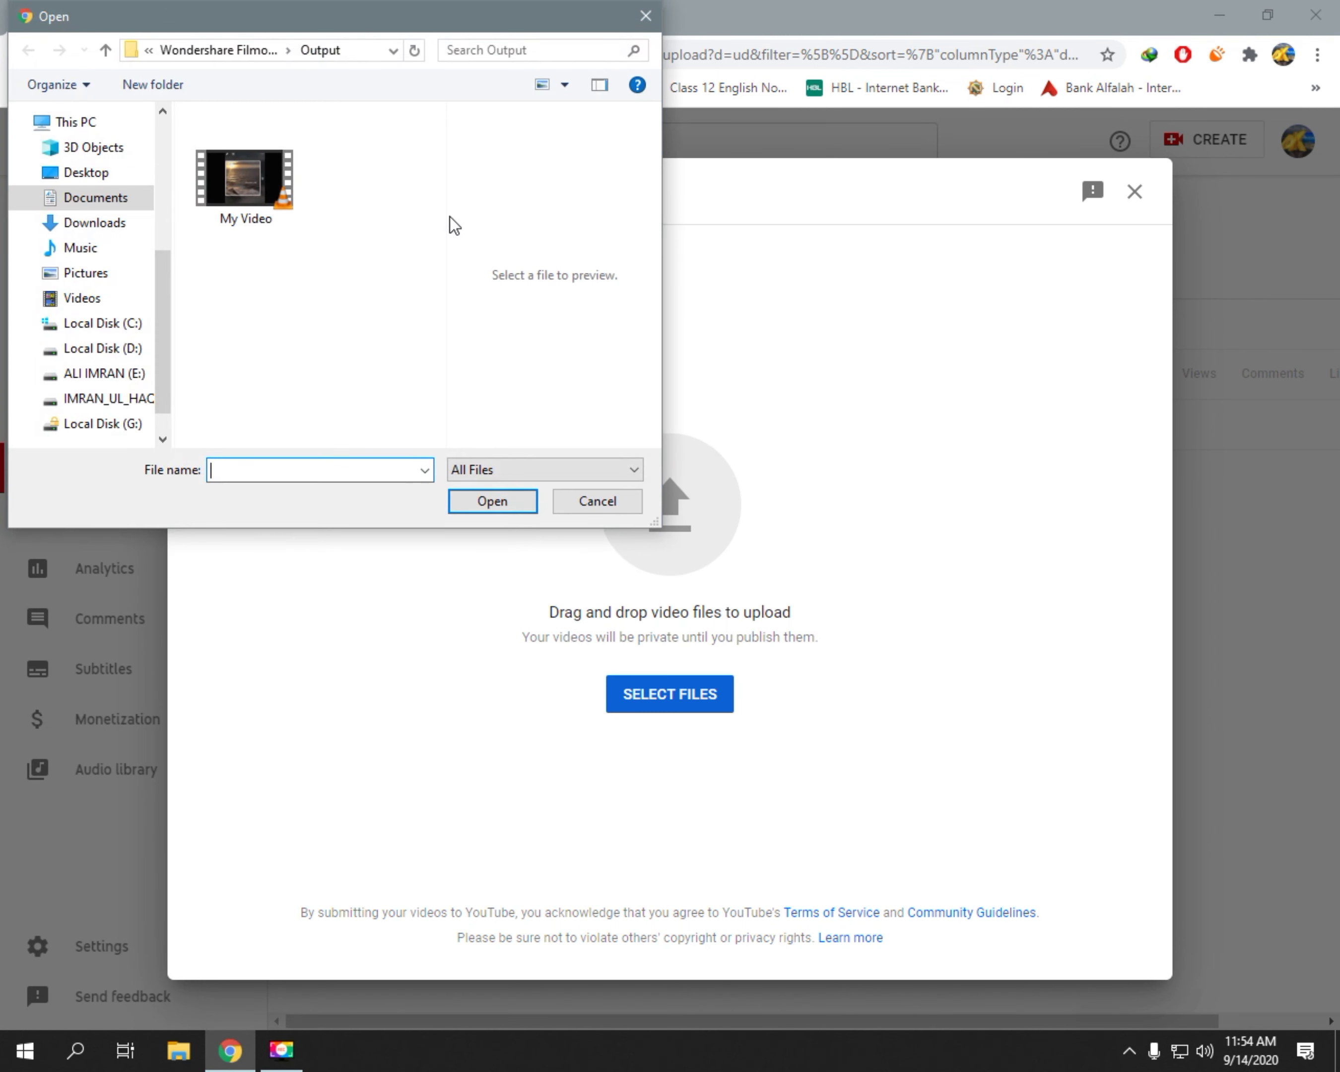
{"action": "double_click", "coordinate": [266, 226]}
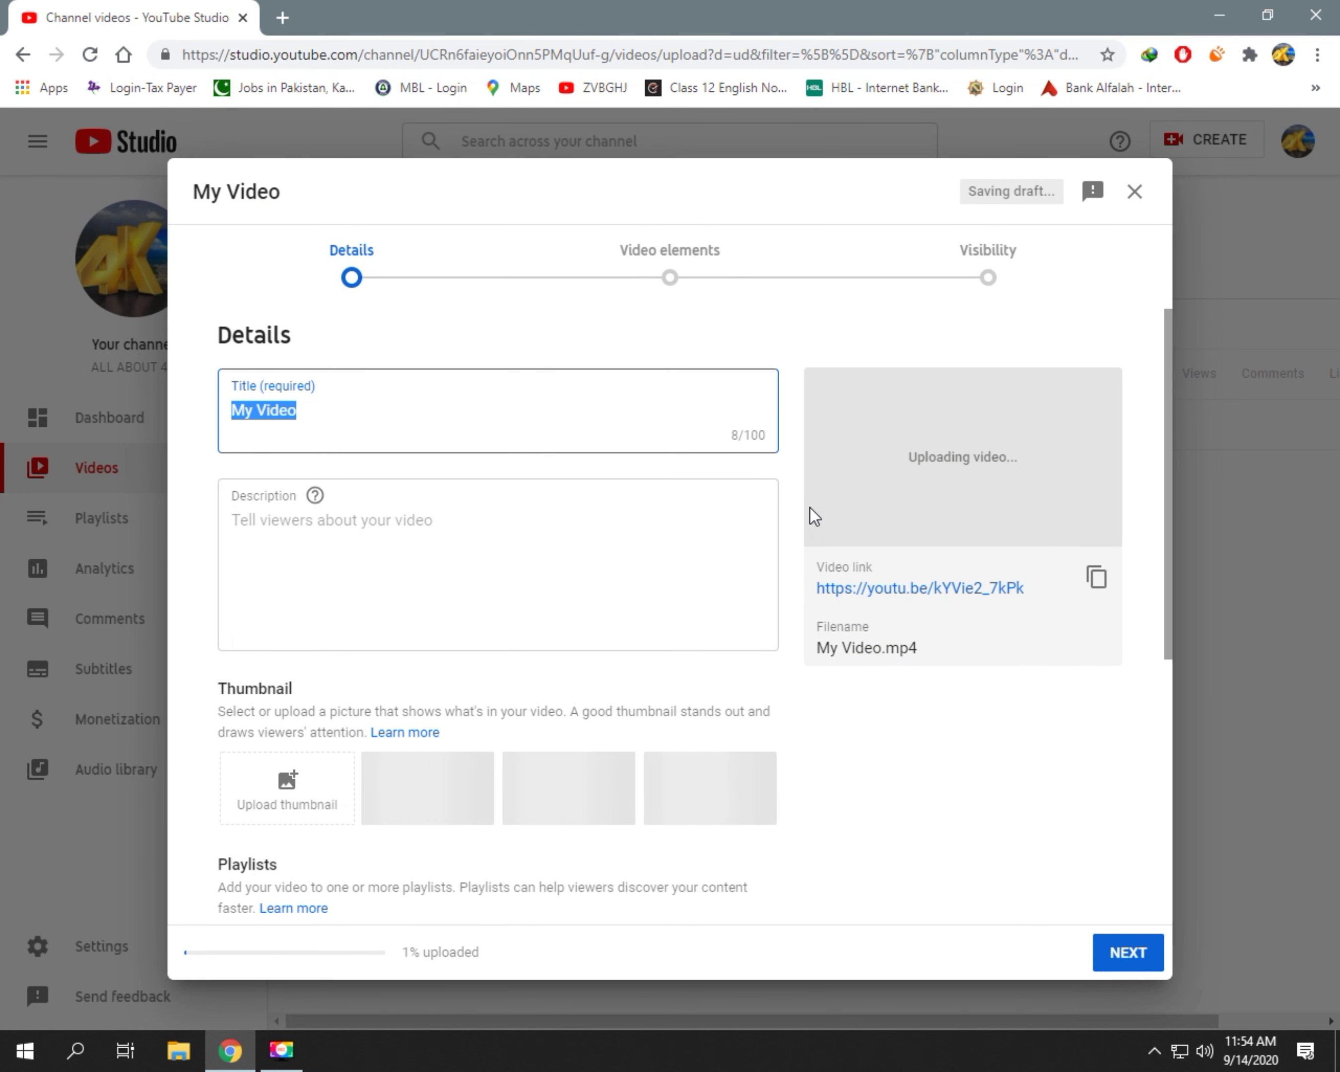
Step: Enter "TRY NOT COPY ANY OF THIS VIDEO PART." as the video's description
{"action": "left_click", "coordinate": [941, 774]}
{"action": "left_click", "coordinate": [552, 601]}
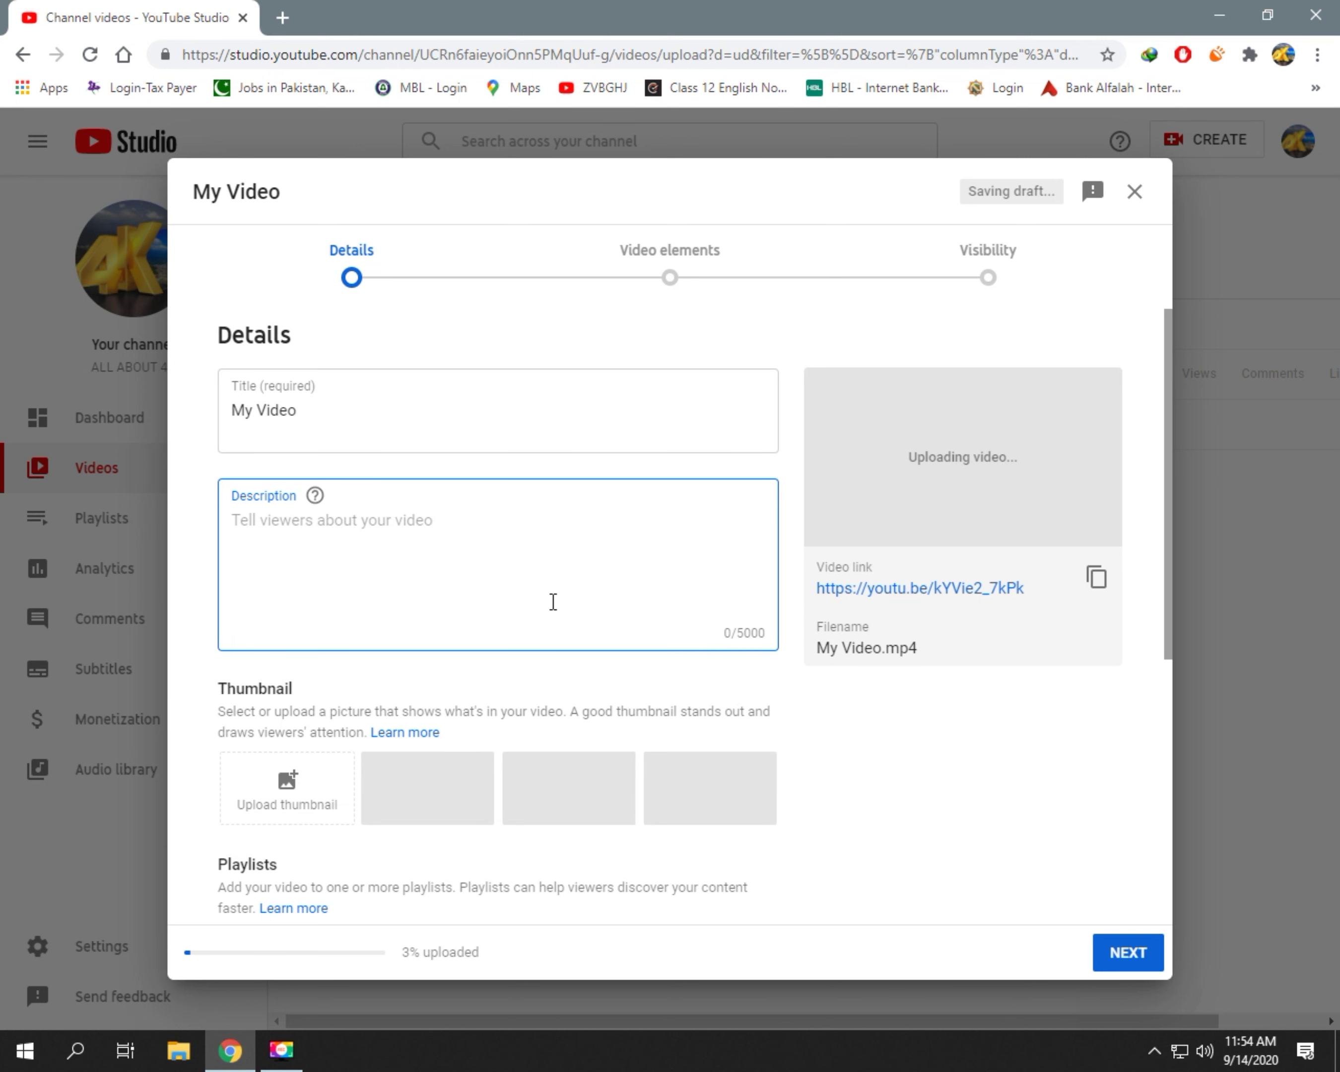
{"action": "type", "text": "T"}
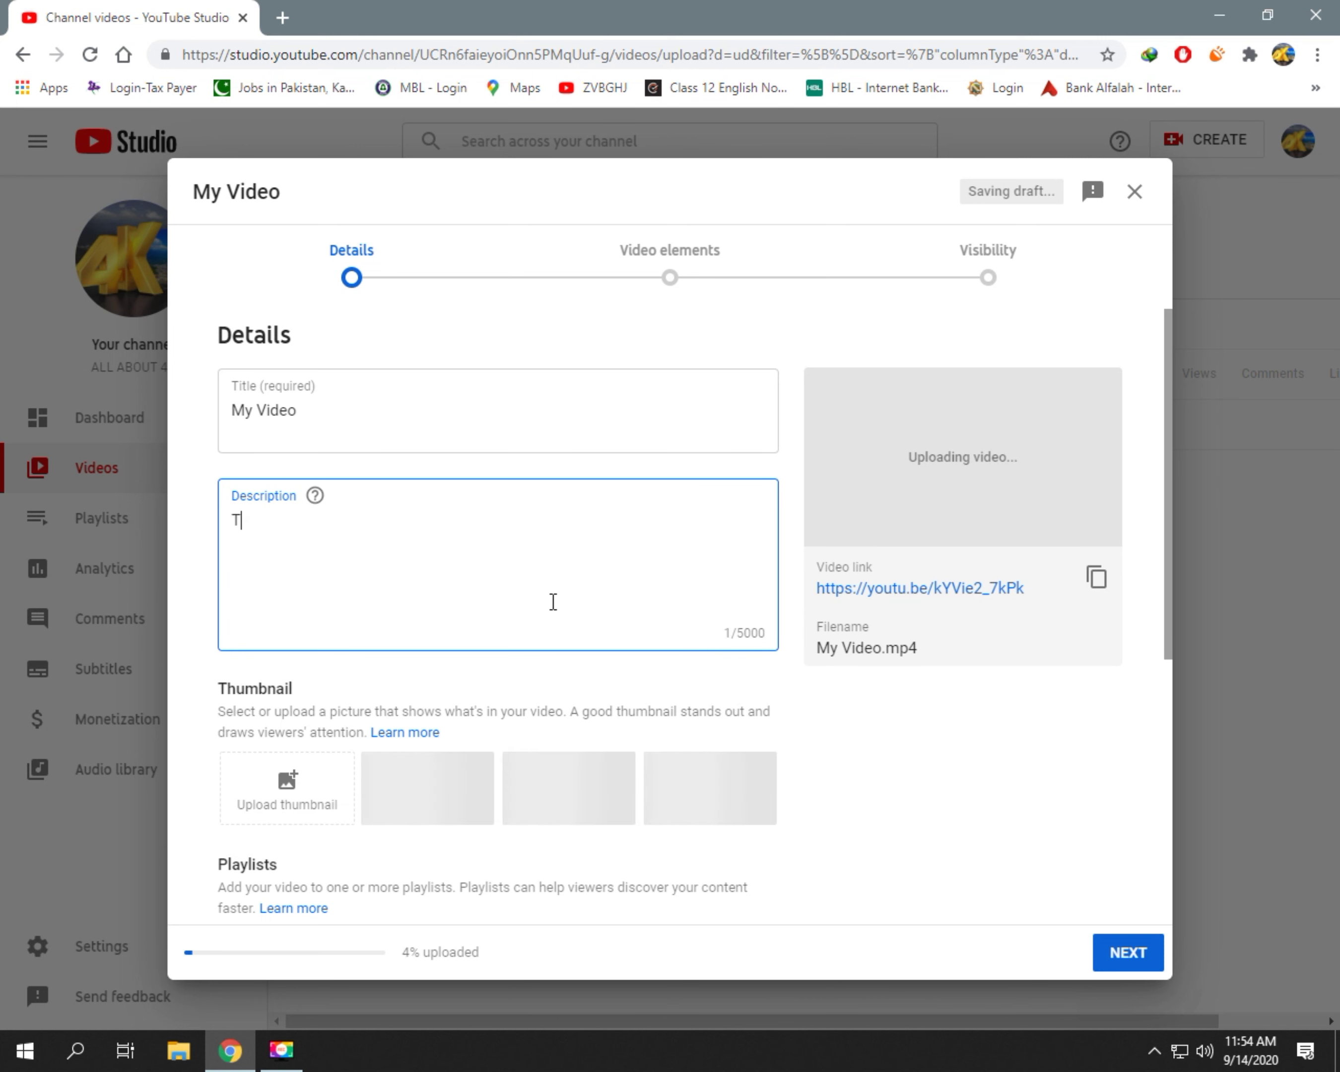
{"action": "type", "text": "RY NOT COPY ANY OF THIS"}
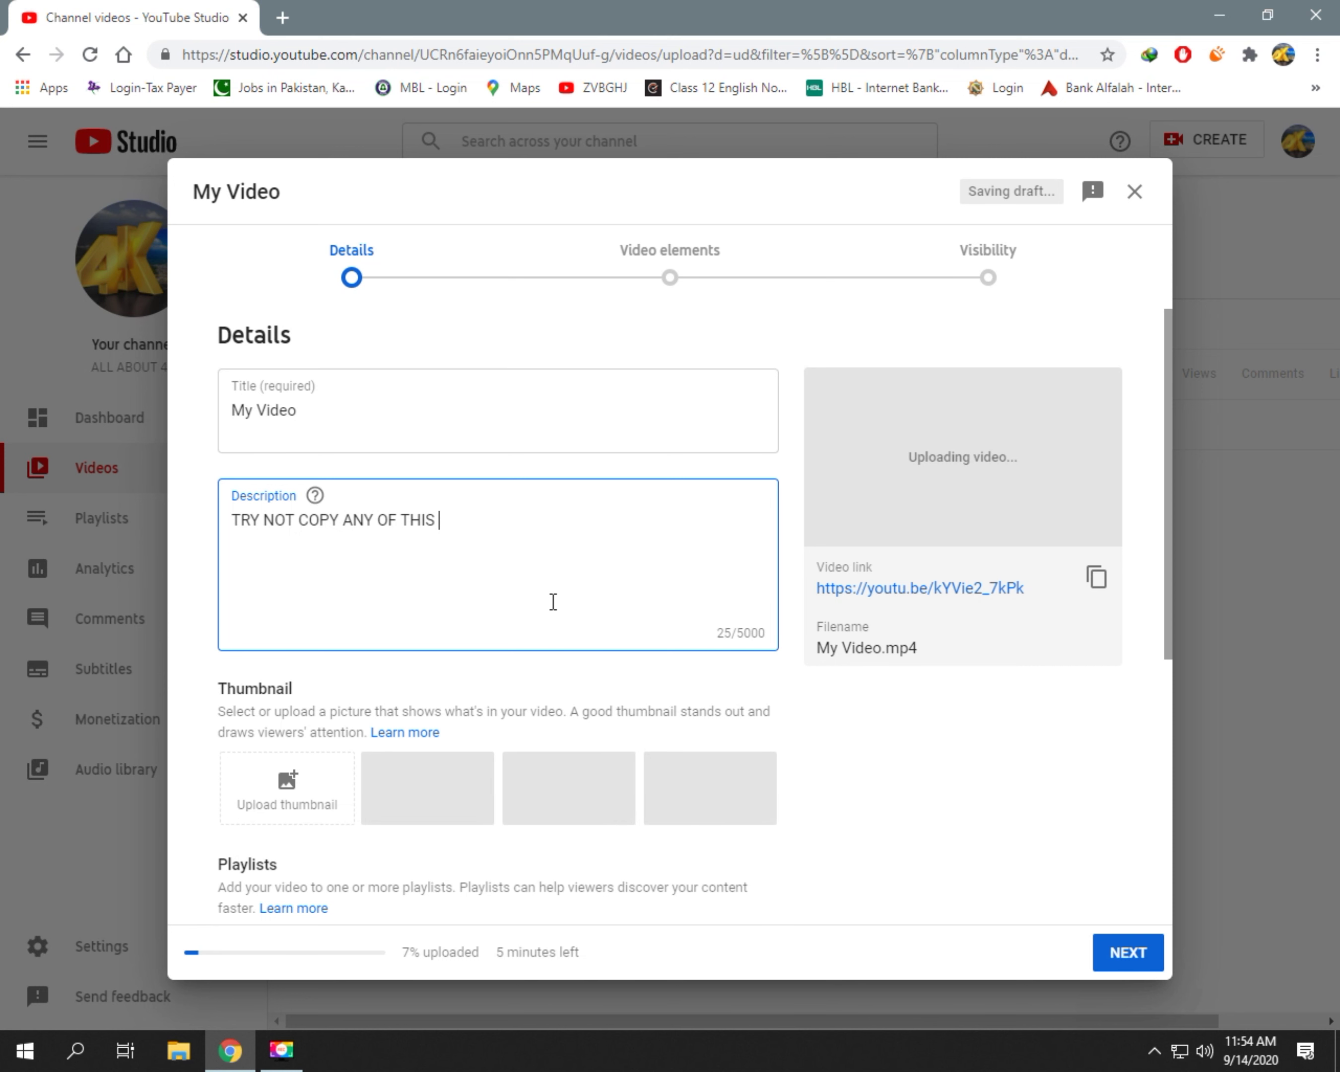
Step: Mark the video as not made for kids and leave it unrestricted for viewers under 18
{"action": "scroll", "coordinate": [553, 602], "scroll_direction": "down", "scroll_amount": 7}
{"action": "left_click", "coordinate": [363, 489]}
{"action": "left_click", "coordinate": [738, 818]}
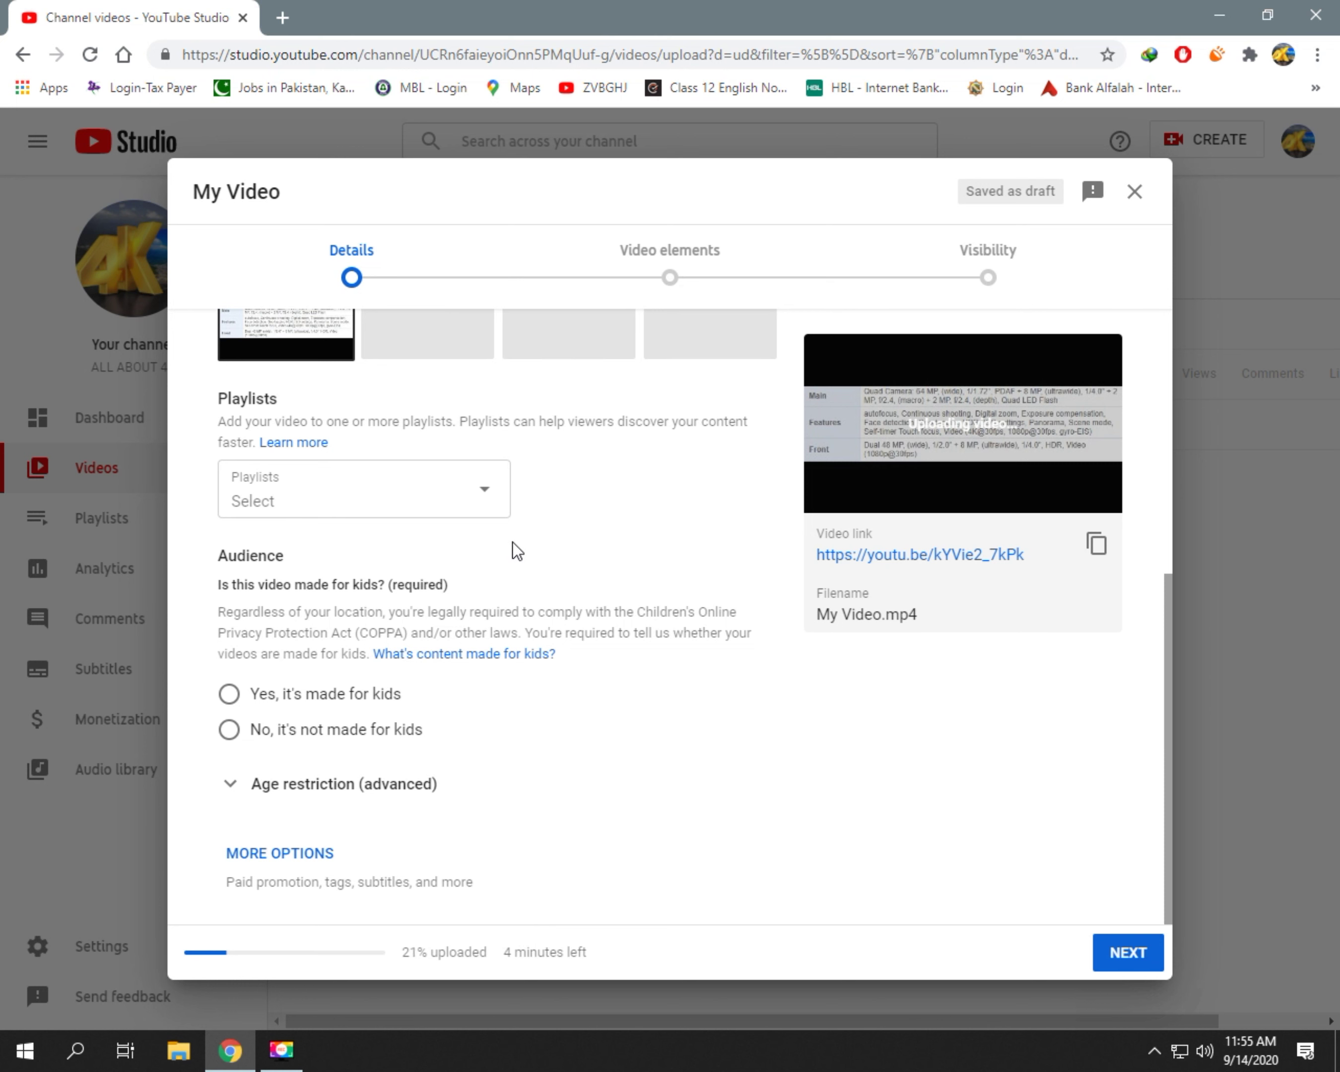
{"action": "left_click", "coordinate": [350, 694]}
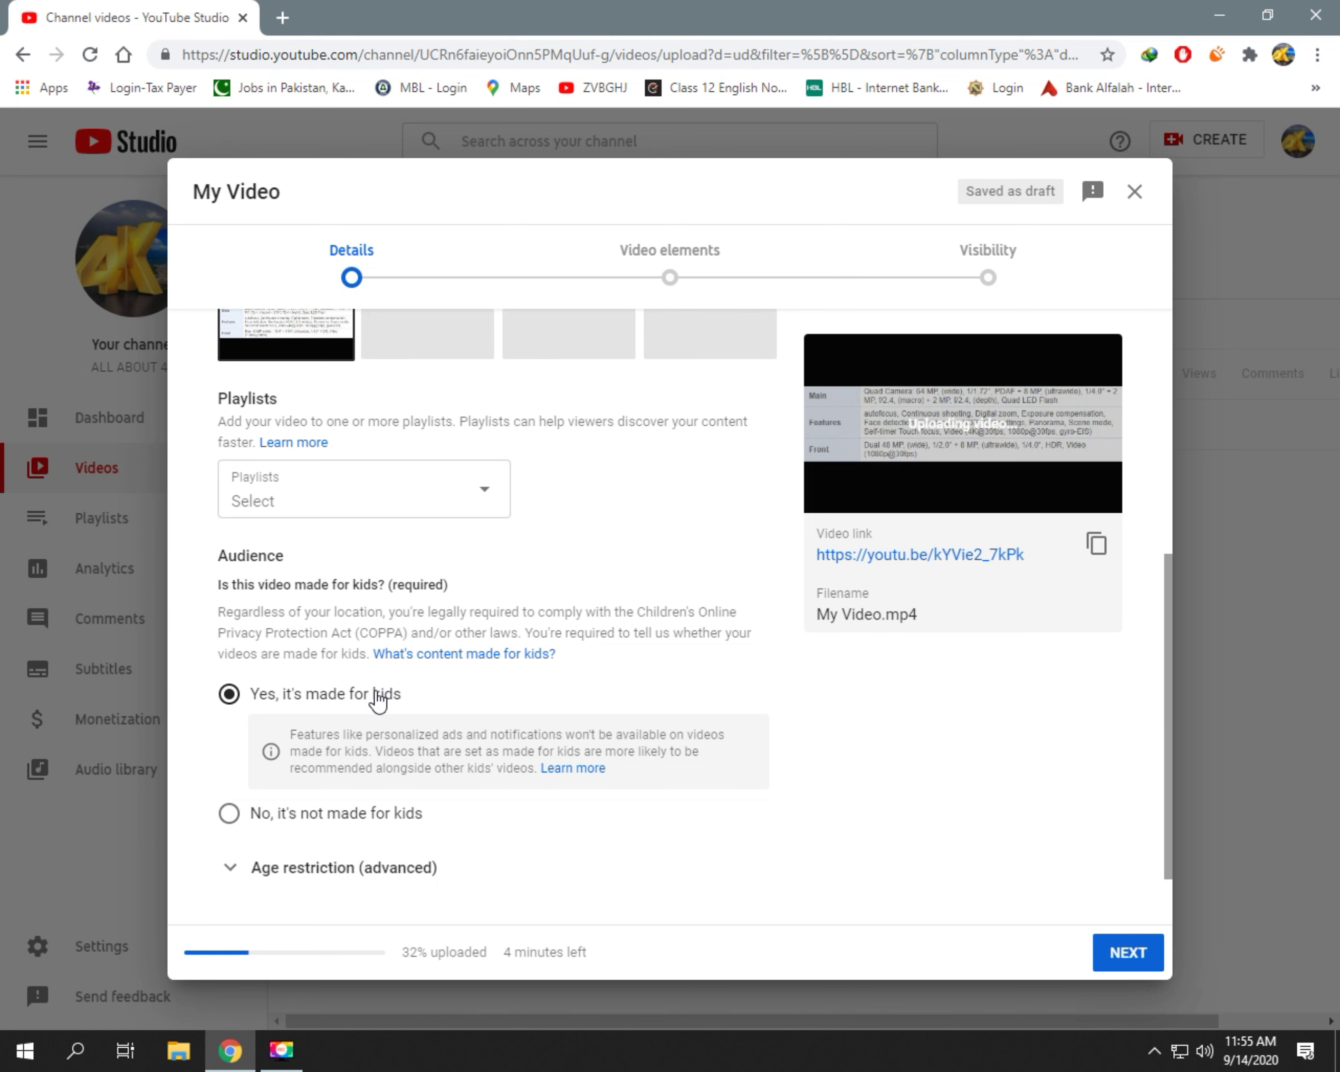
{"action": "left_click", "coordinate": [342, 813]}
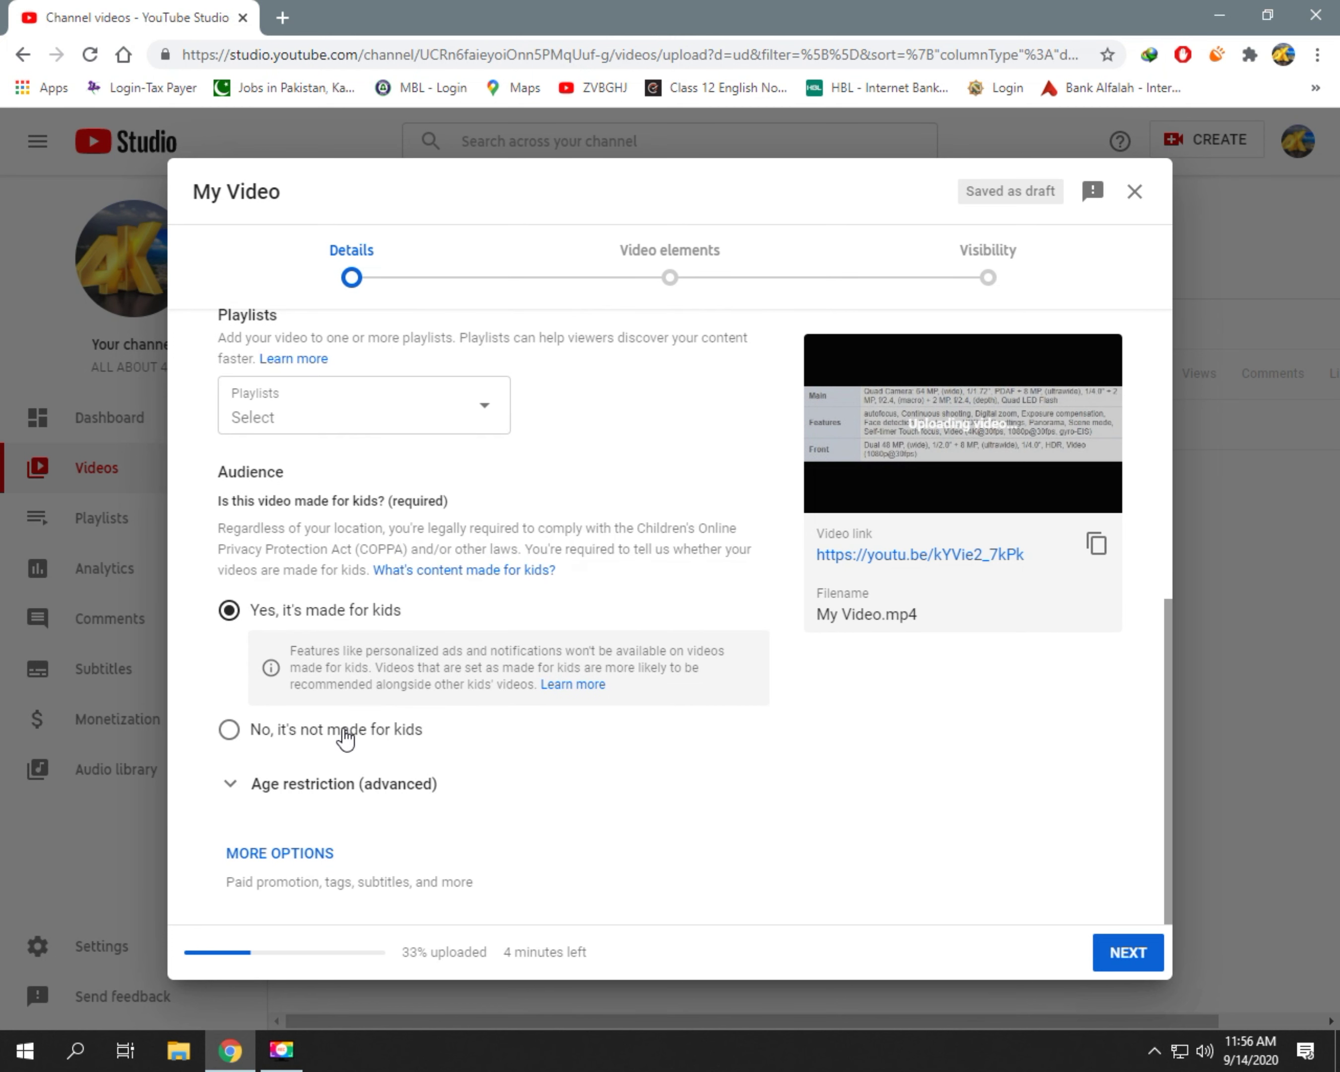
{"action": "left_click", "coordinate": [329, 784]}
{"action": "scroll", "coordinate": [395, 742], "scroll_direction": "down", "scroll_amount": 3}
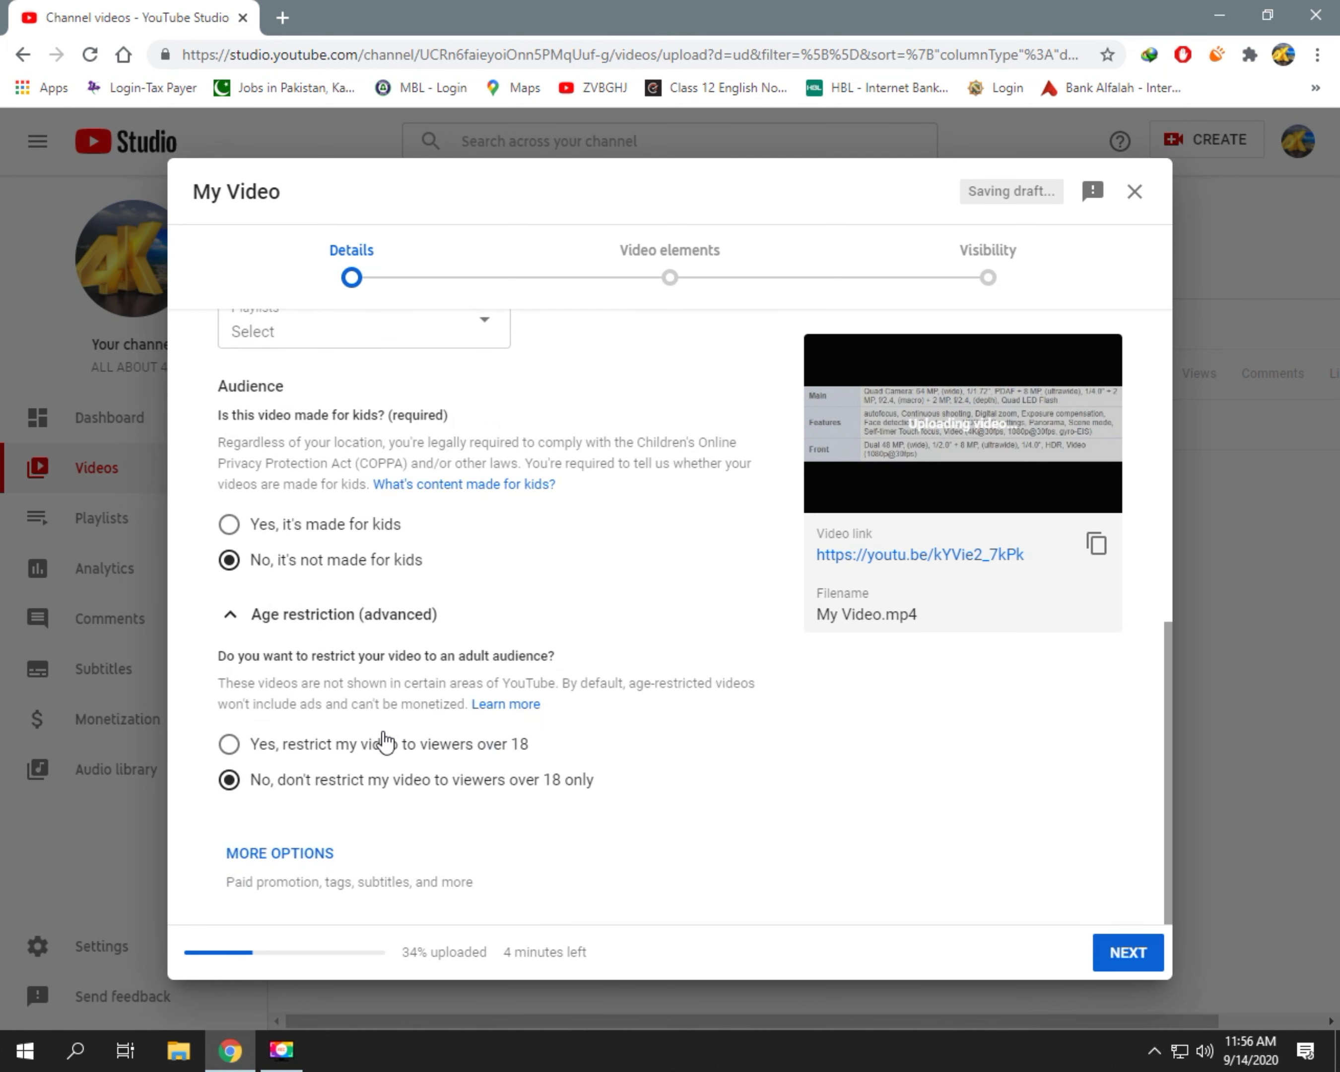
{"action": "left_click", "coordinate": [351, 748]}
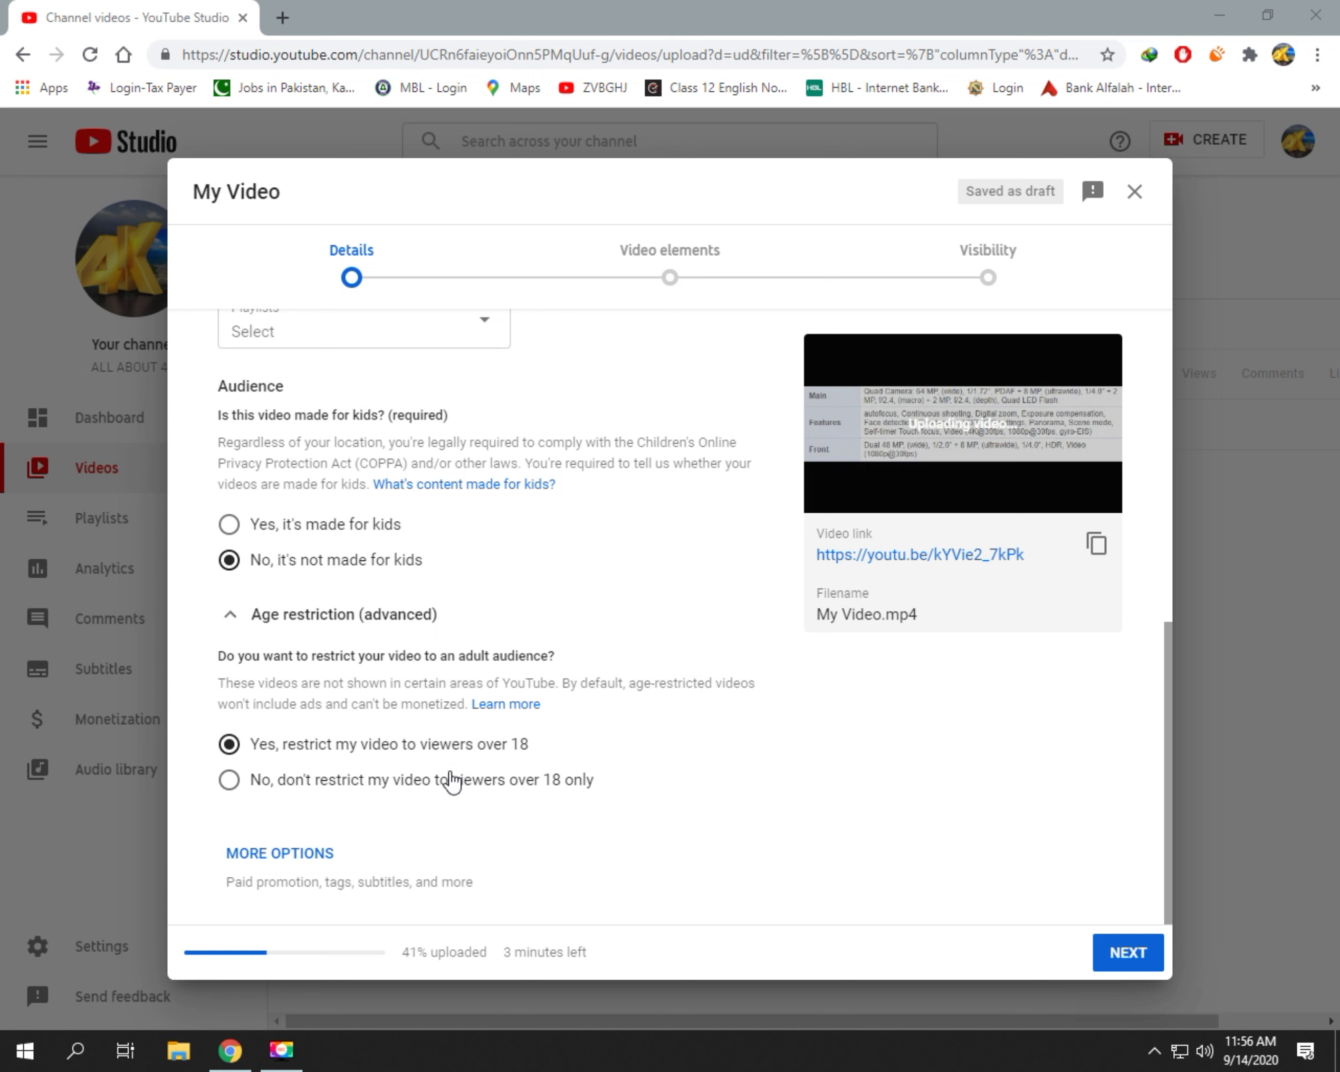
{"action": "left_click", "coordinate": [440, 787]}
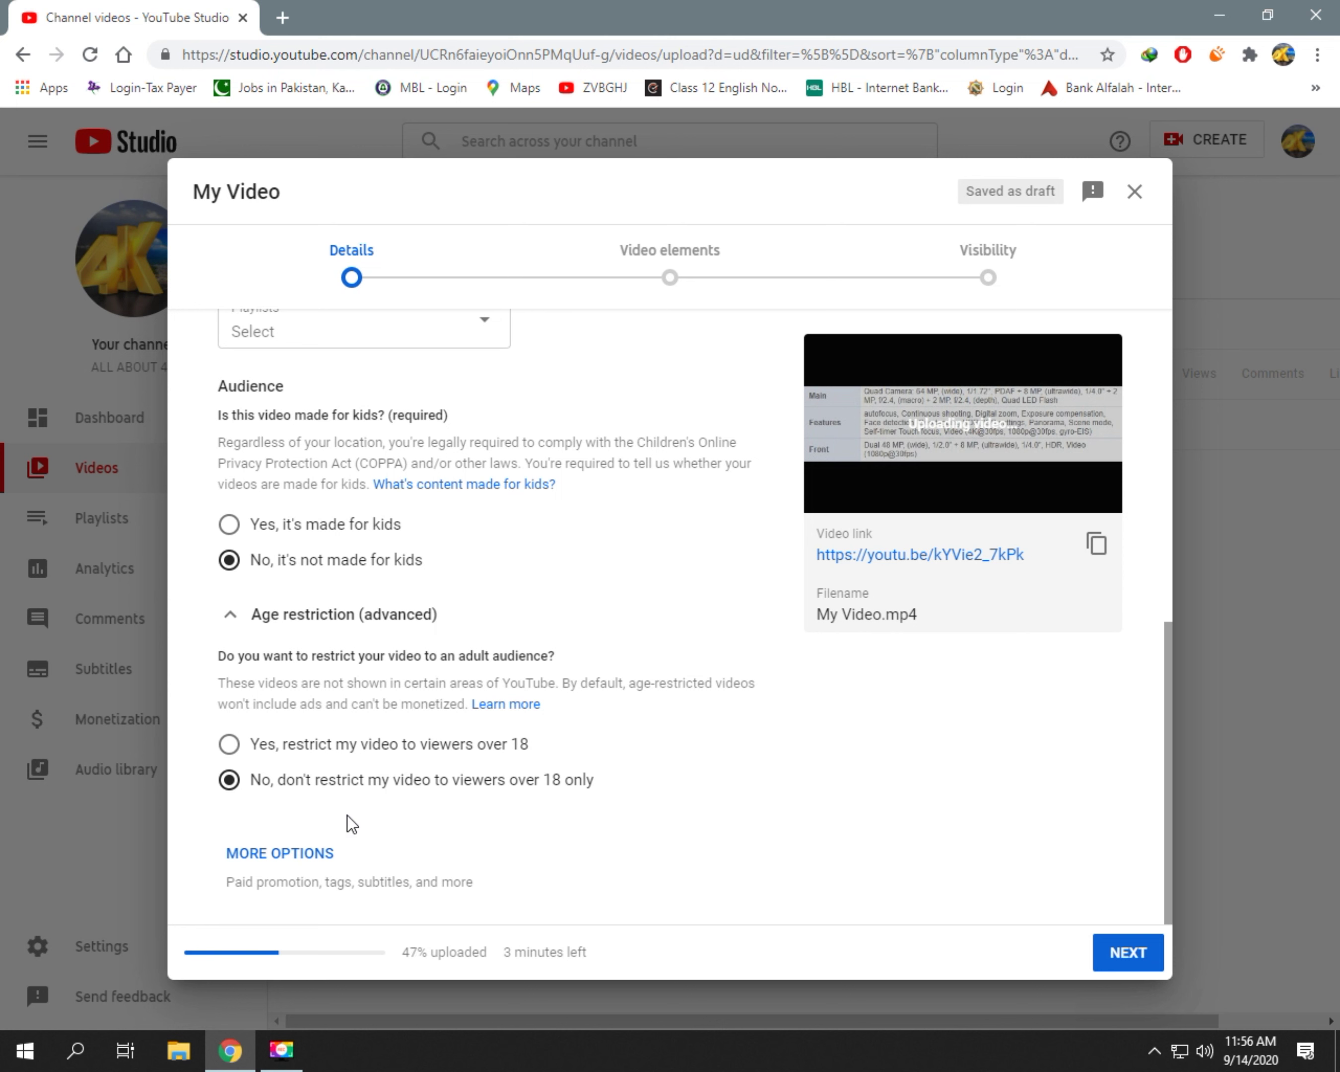
Step: Expand the additional video options and activate the empty Tags field
{"action": "left_click", "coordinate": [304, 852]}
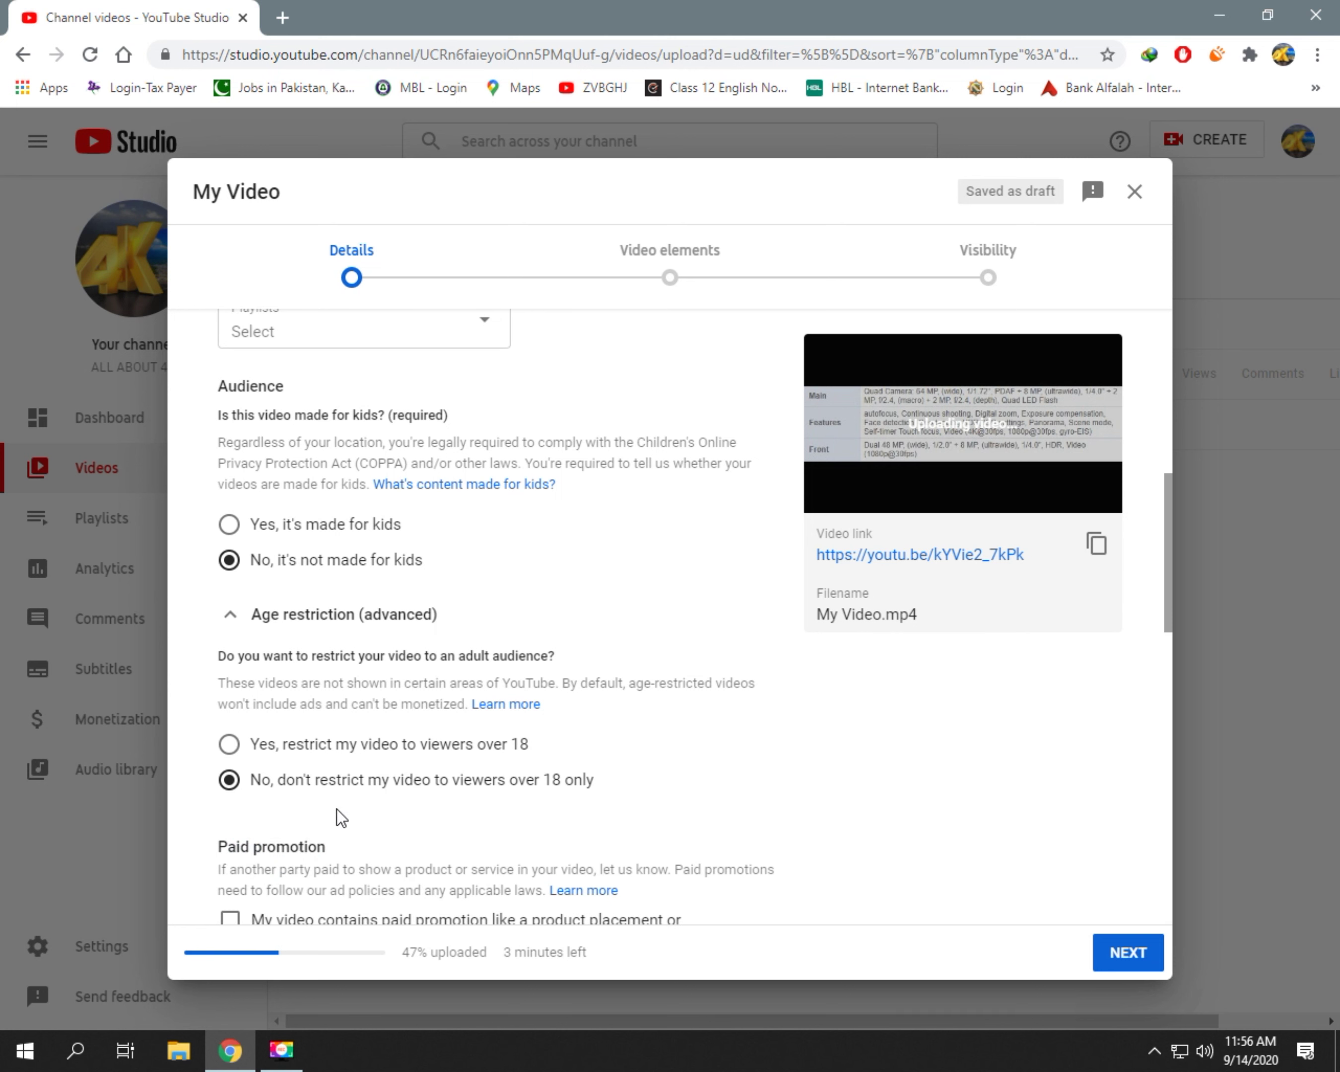
{"action": "scroll", "coordinate": [336, 809], "scroll_direction": "down", "scroll_amount": 7}
{"action": "left_click", "coordinate": [373, 567]}
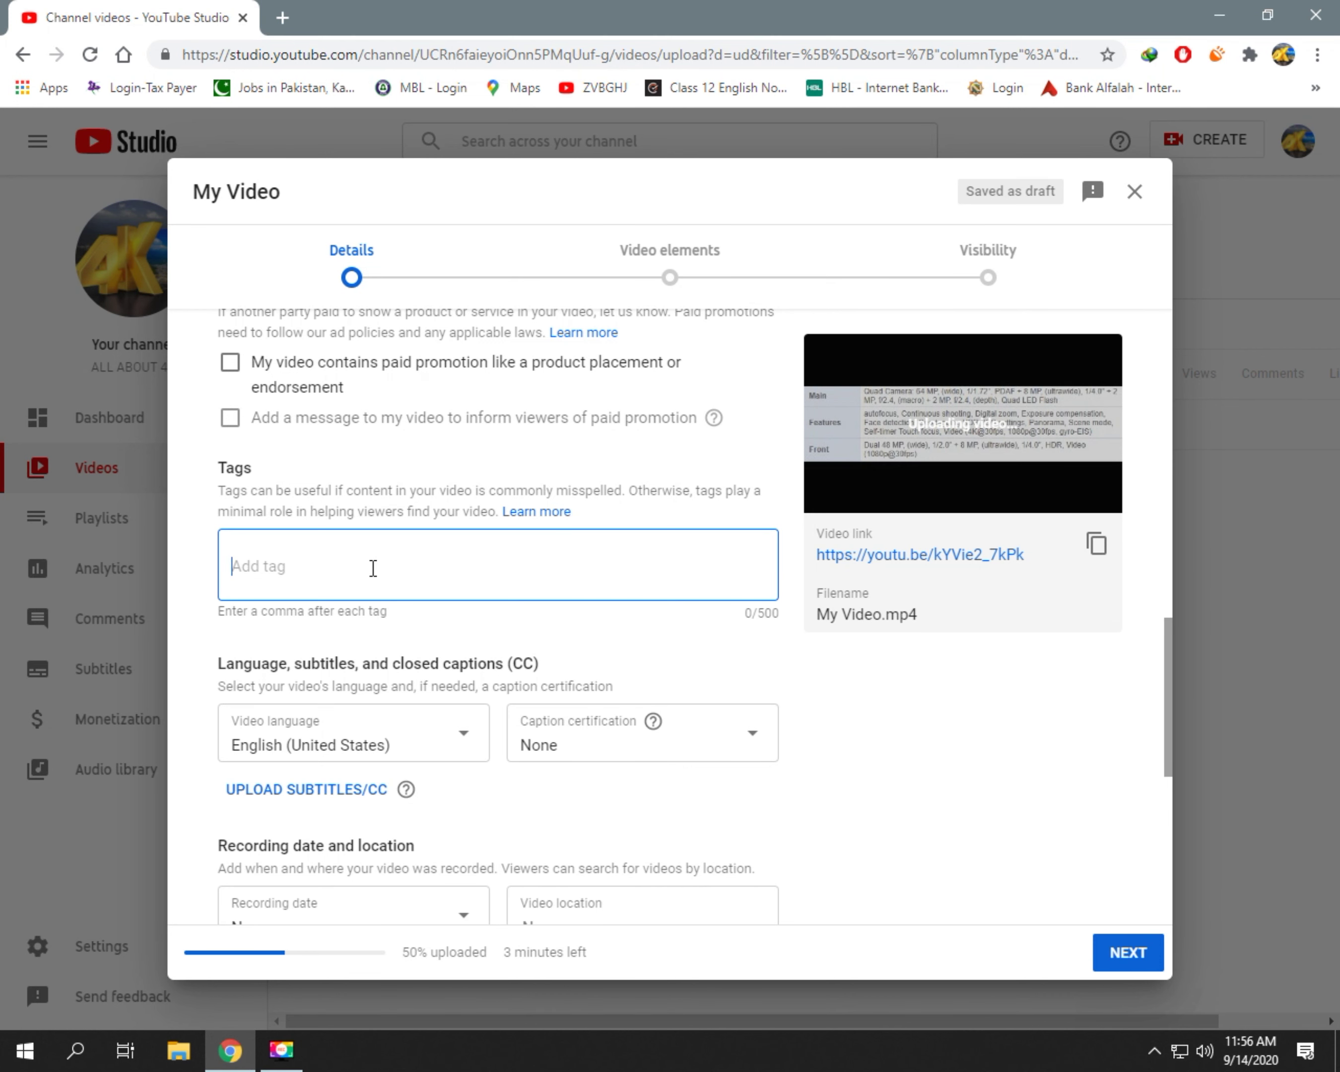
Step: Append the text "#INFORMATION VIDEO" to the end of the video's description
{"action": "scroll", "coordinate": [377, 569], "scroll_direction": "up", "scroll_amount": 5}
{"action": "scroll", "coordinate": [377, 569], "scroll_direction": "up", "scroll_amount": 5}
{"action": "left_click", "coordinate": [537, 529]}
{"action": "type", "text": "#"}
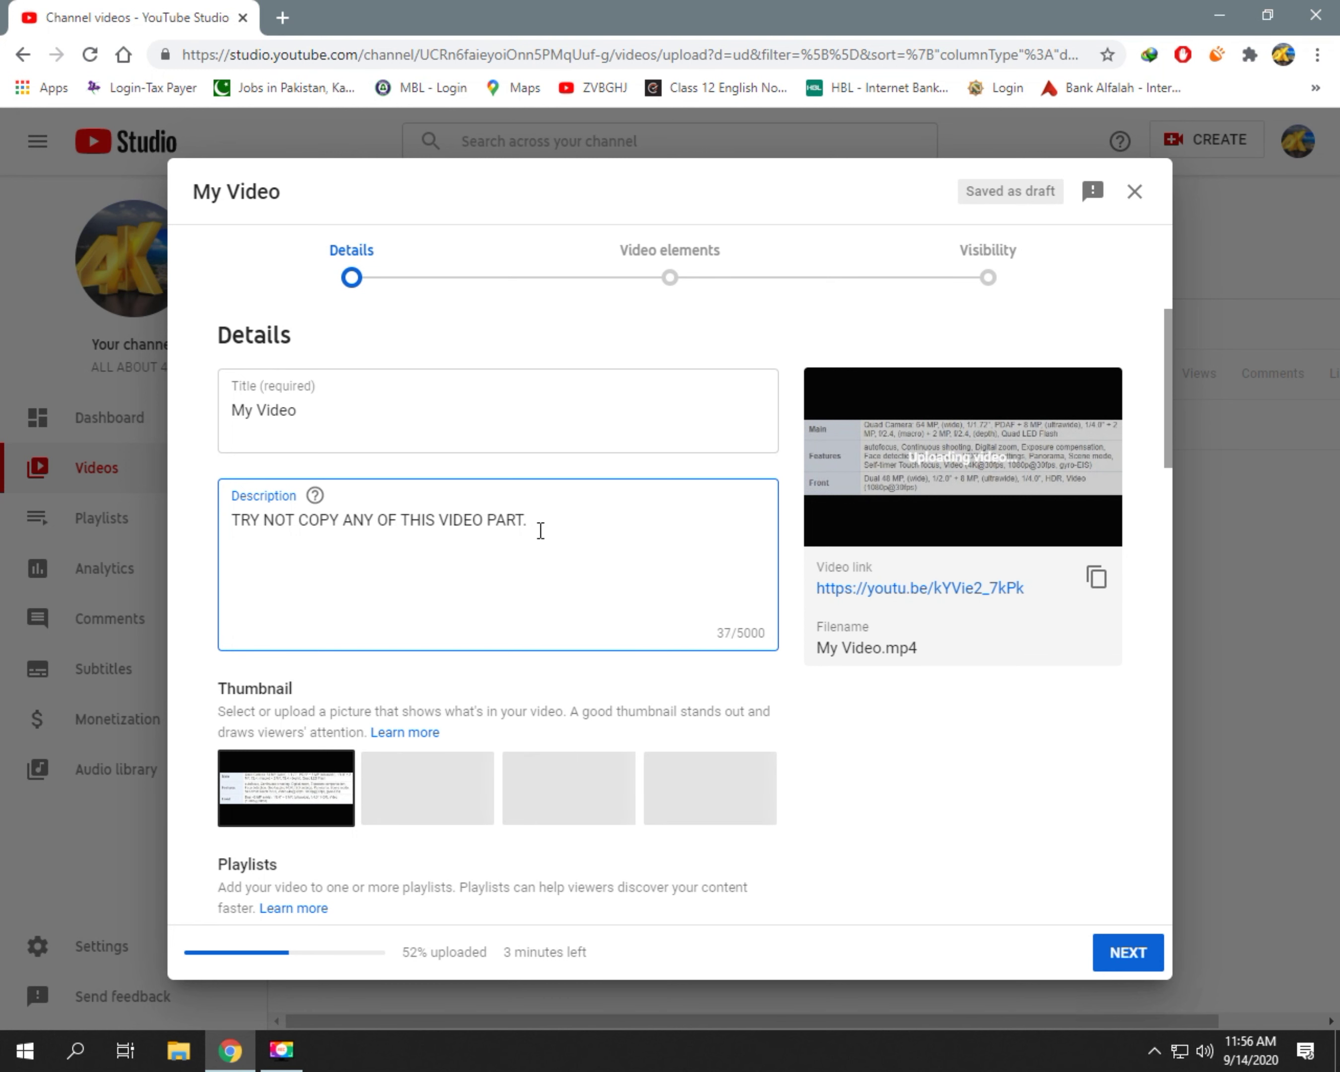
{"action": "type", "text": "INFORMATI"}
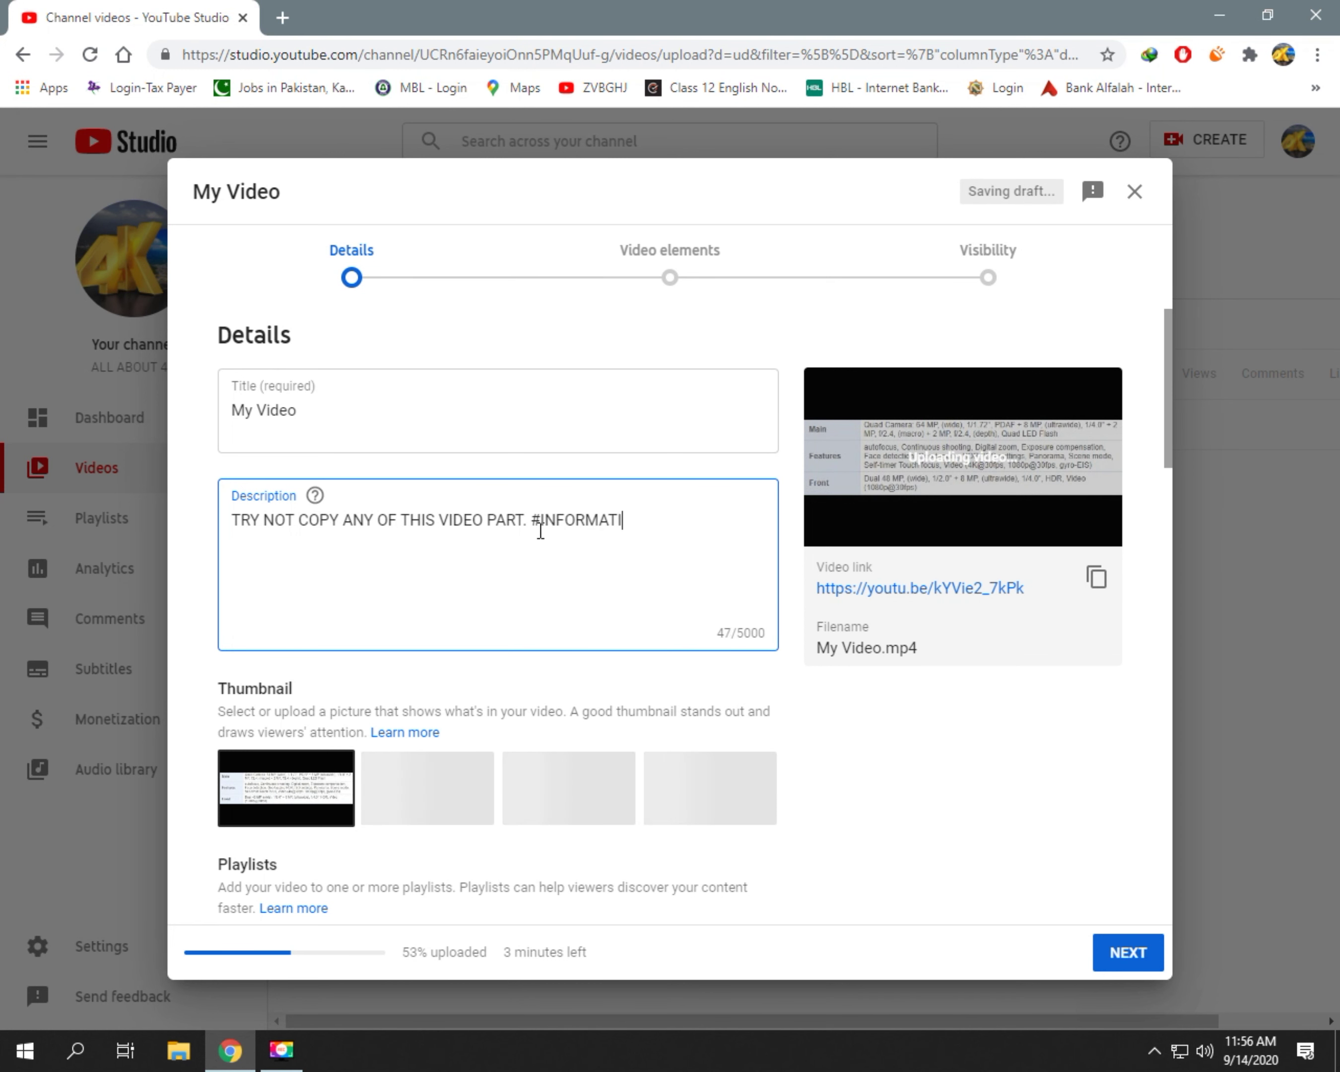
{"action": "type", "text": "ON VIDEO"}
Step: Review the available choices for comment visibility, comment sorting and showing likes and dislikes
{"action": "scroll", "coordinate": [725, 660], "scroll_direction": "down", "scroll_amount": 20}
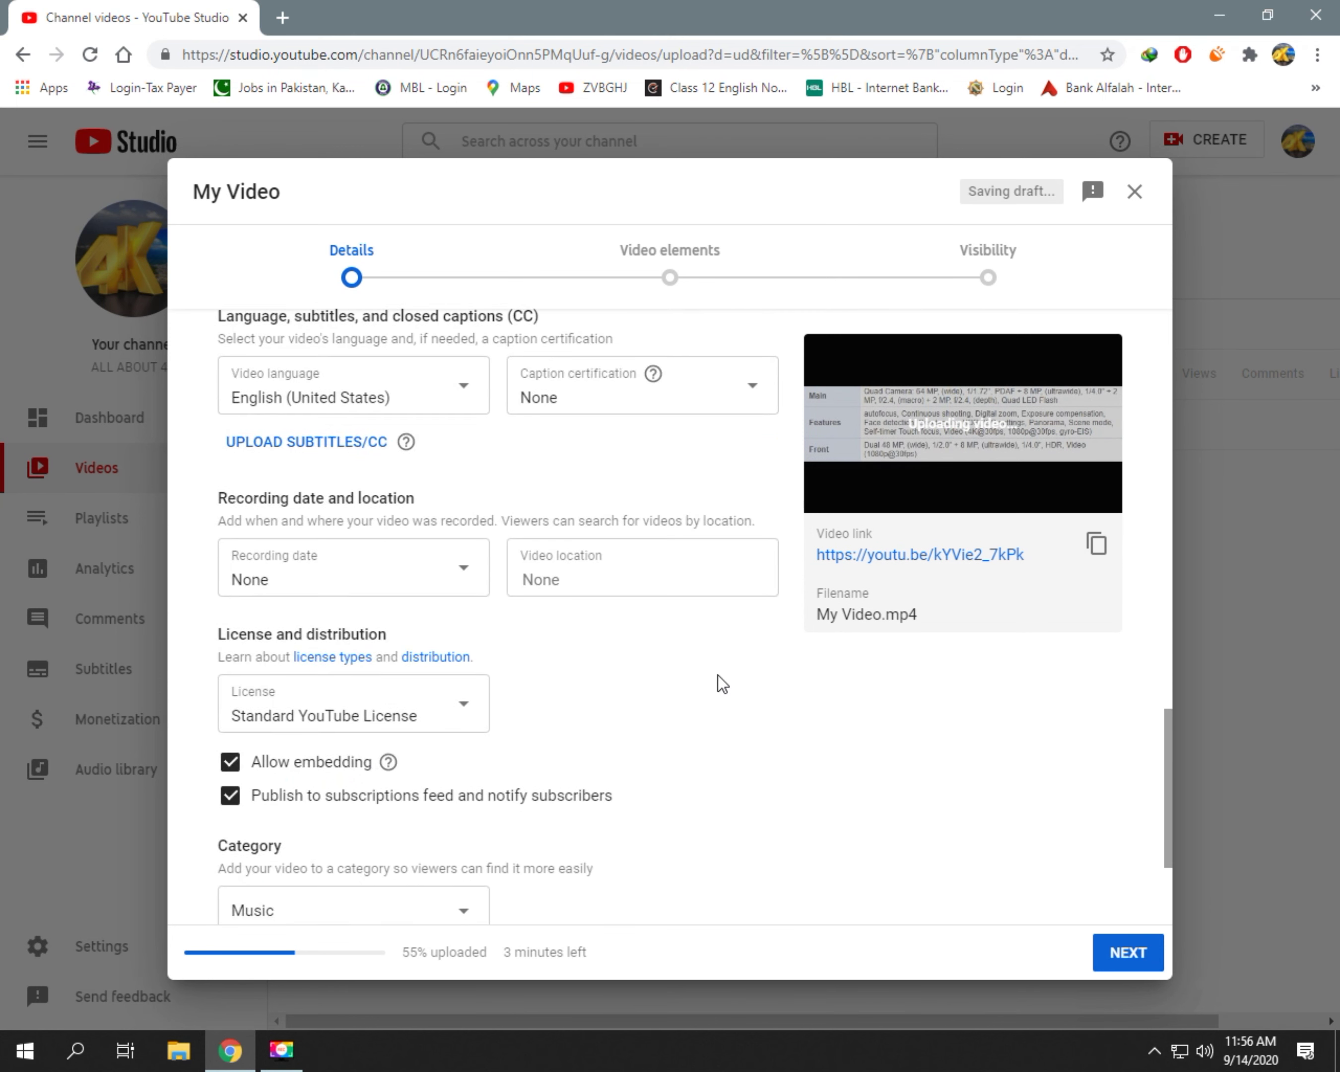
{"action": "left_click", "coordinate": [413, 836]}
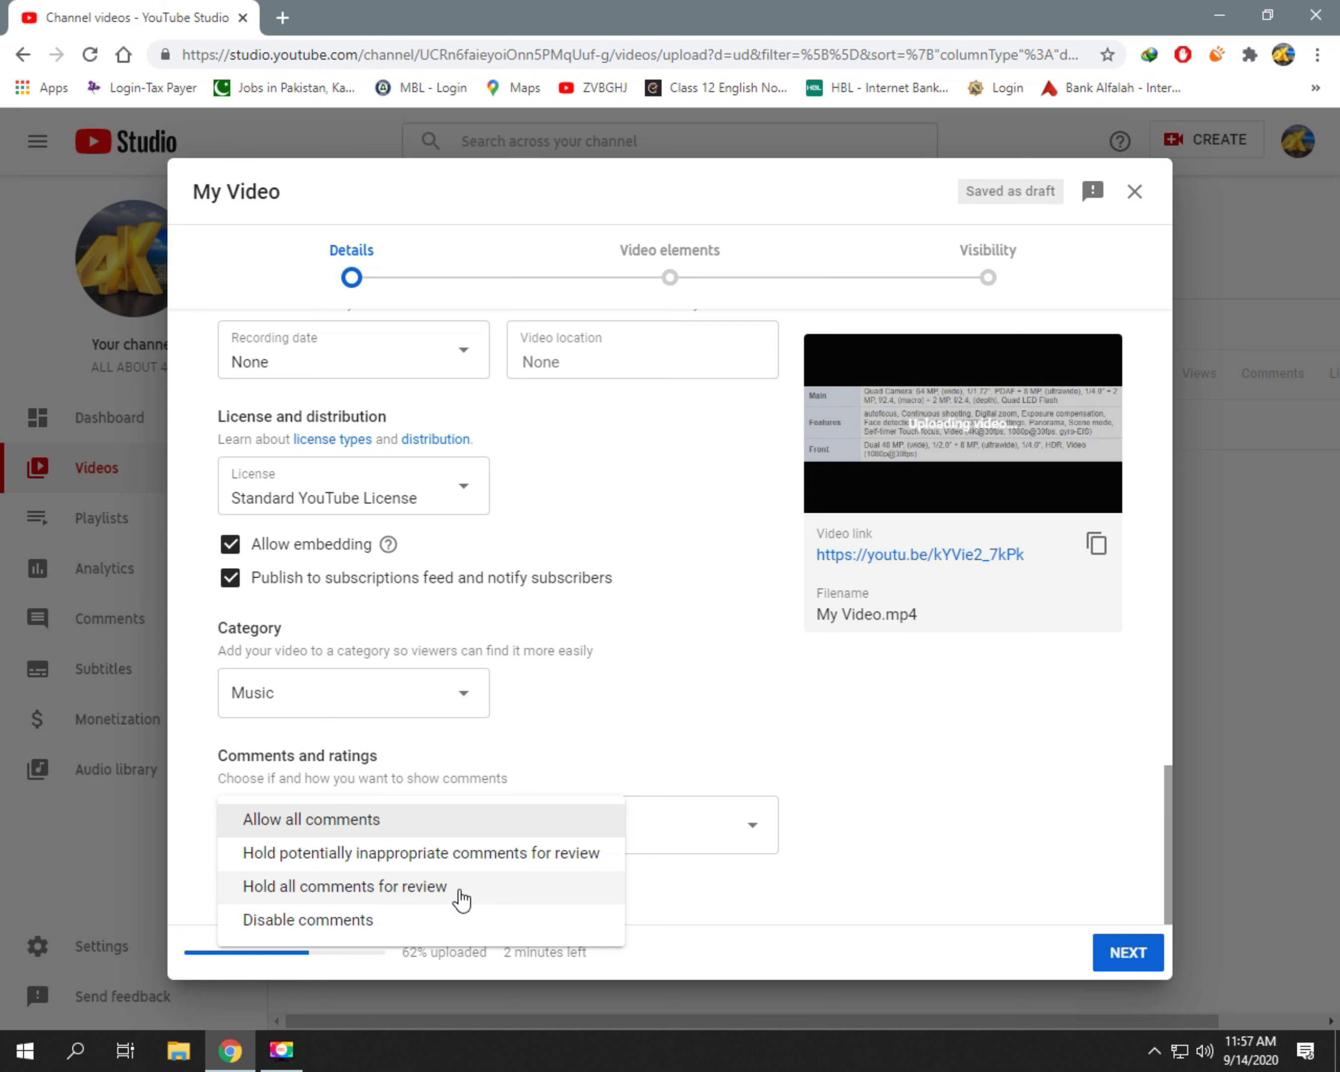
{"action": "left_click", "coordinate": [651, 888]}
{"action": "left_click", "coordinate": [720, 835]}
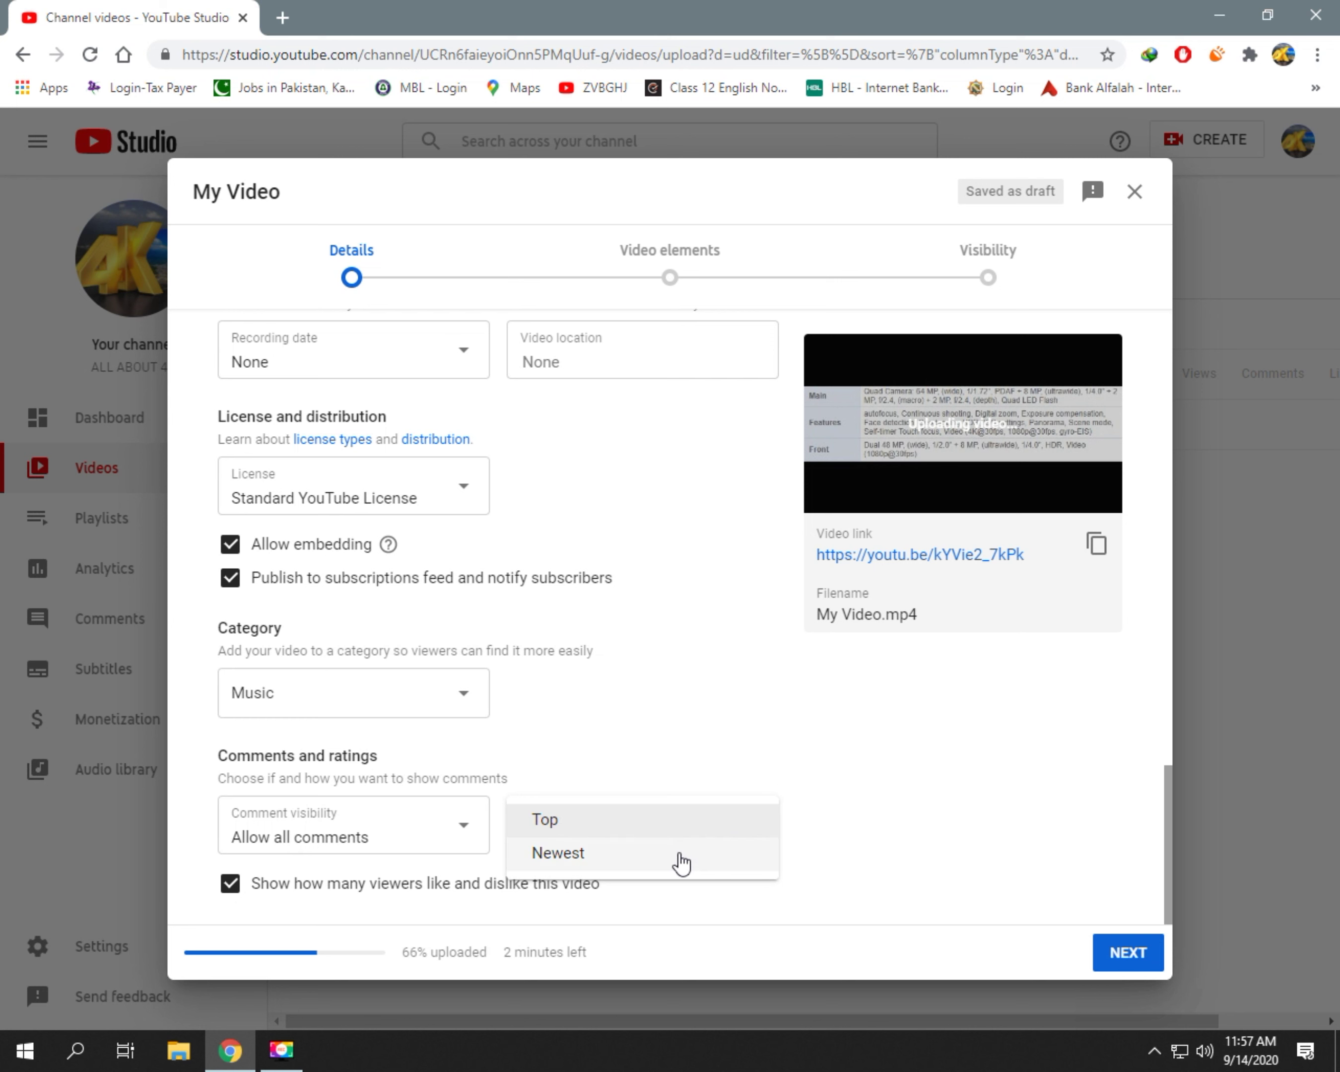
{"action": "left_click", "coordinate": [953, 841]}
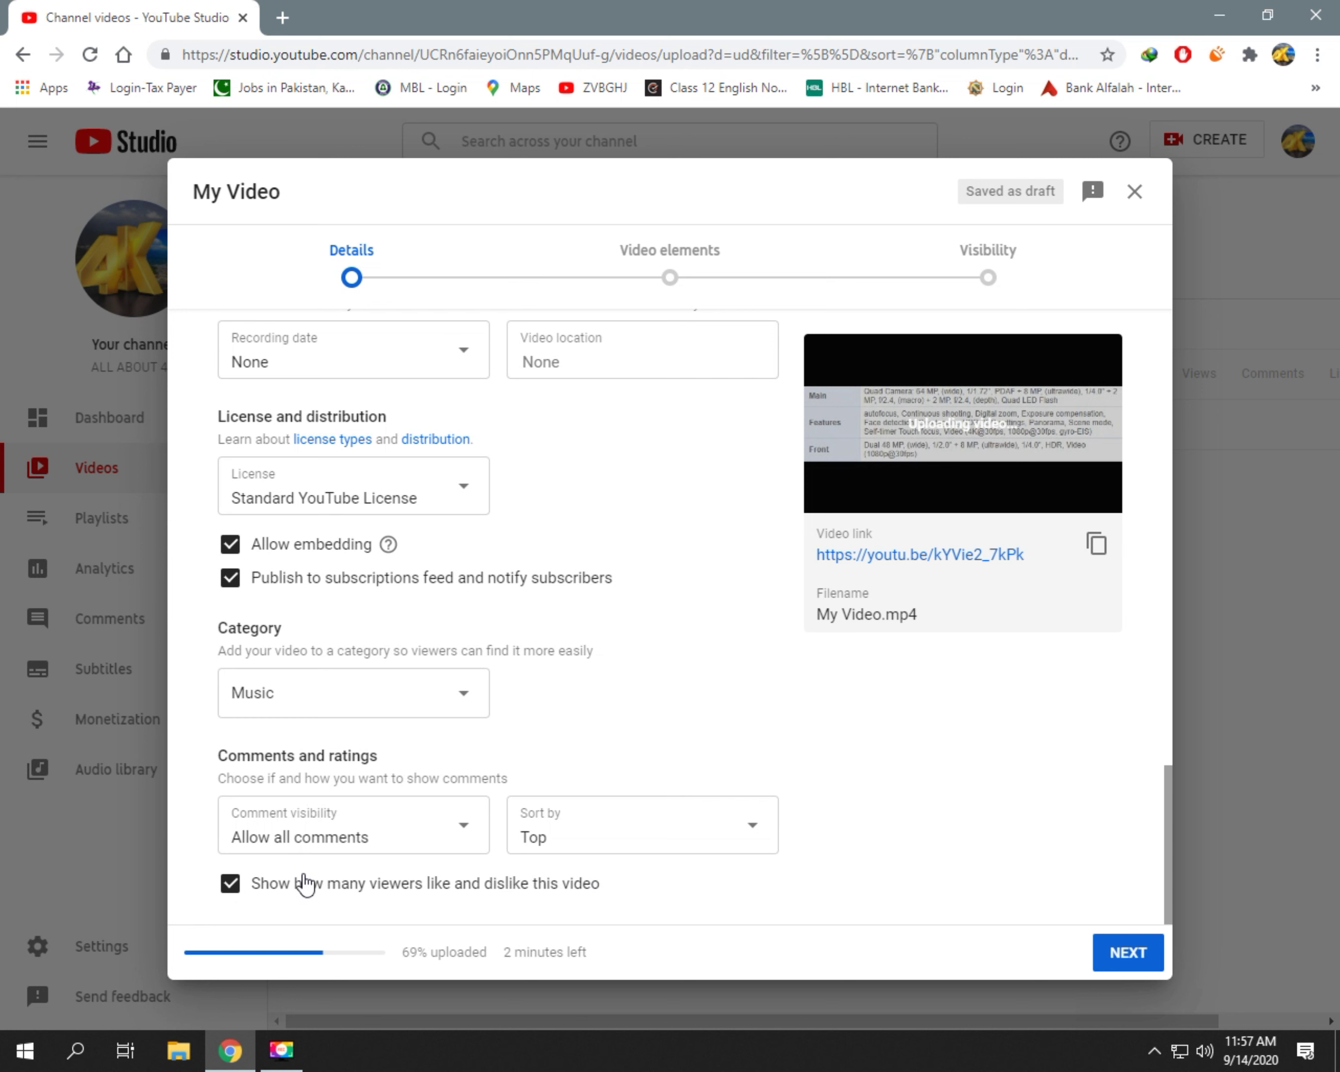
{"action": "left_click", "coordinate": [442, 888]}
{"action": "left_click", "coordinate": [419, 901]}
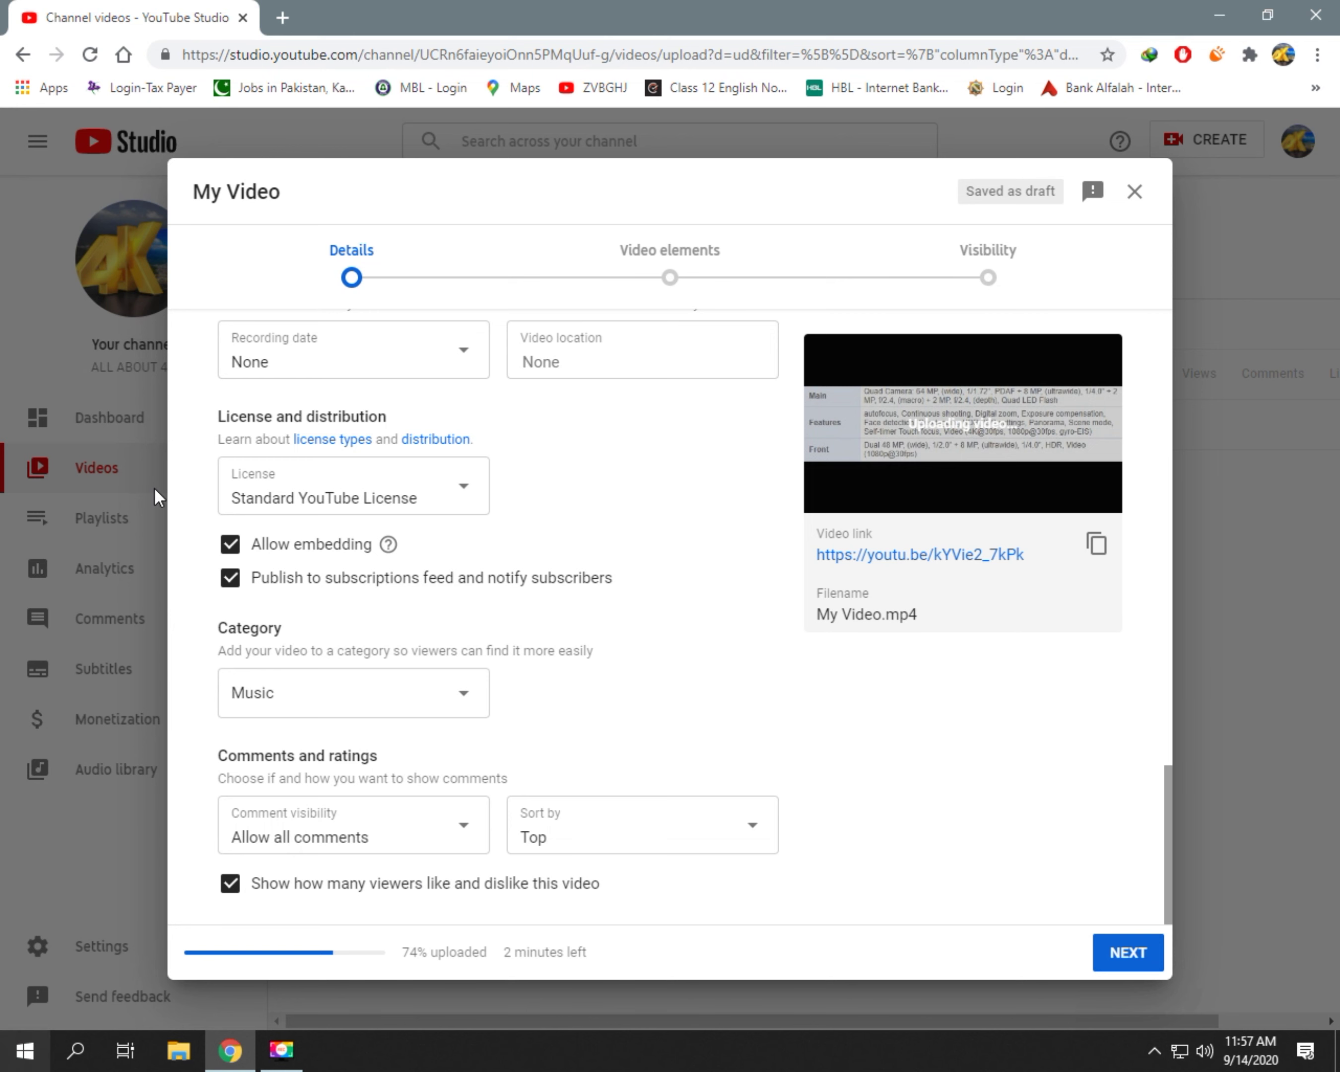
{"action": "scroll", "coordinate": [619, 539], "scroll_direction": "up", "scroll_amount": 15}
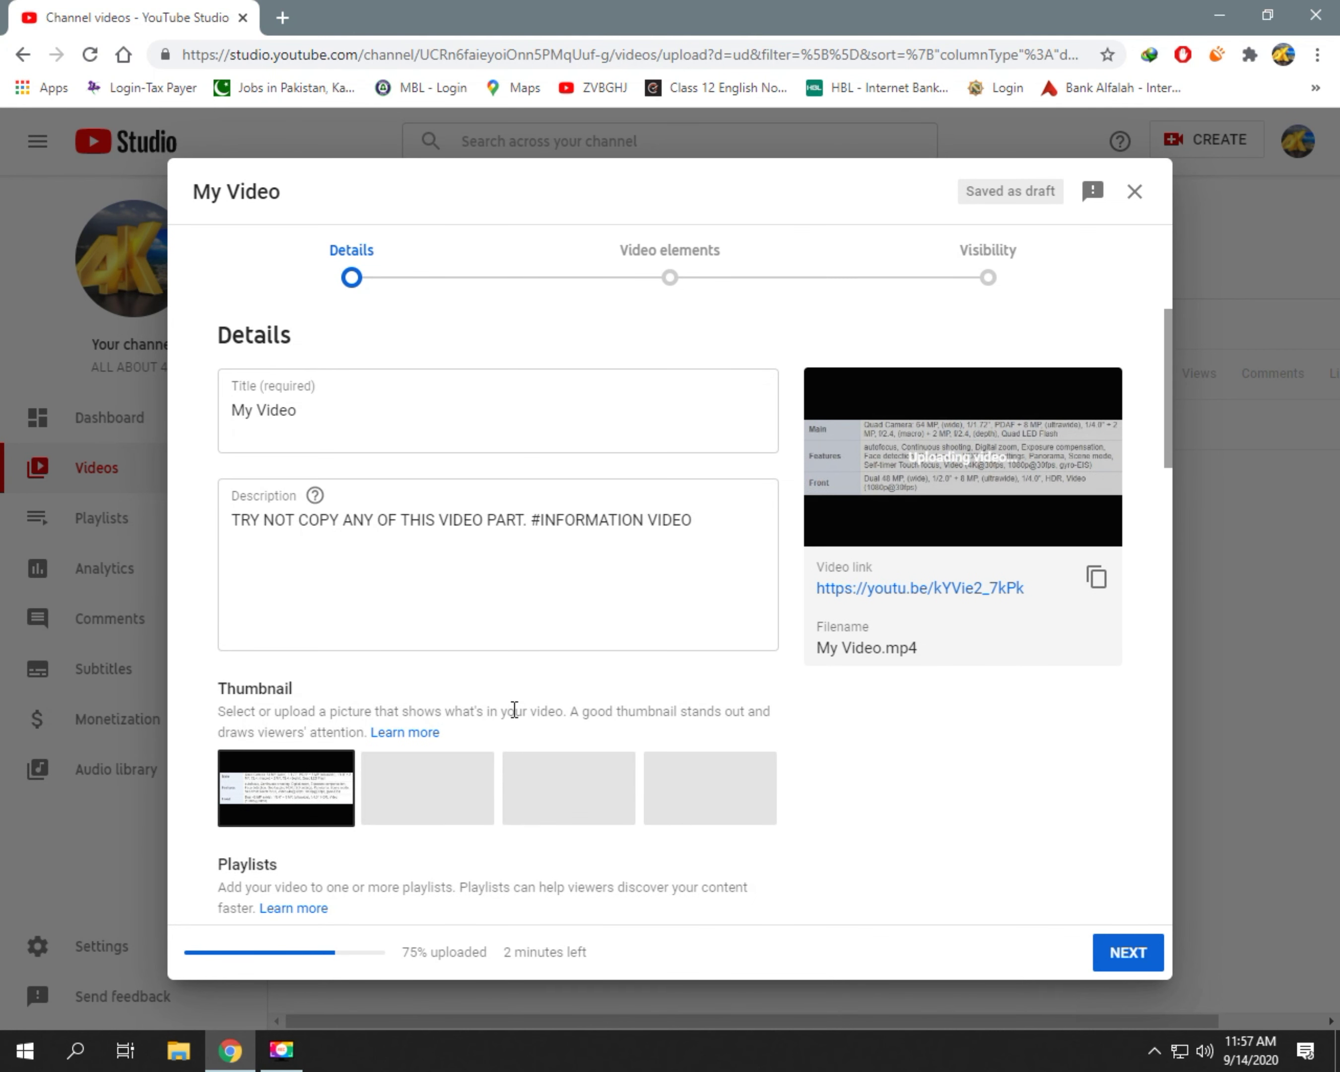
{"action": "triple_click", "coordinate": [464, 952]}
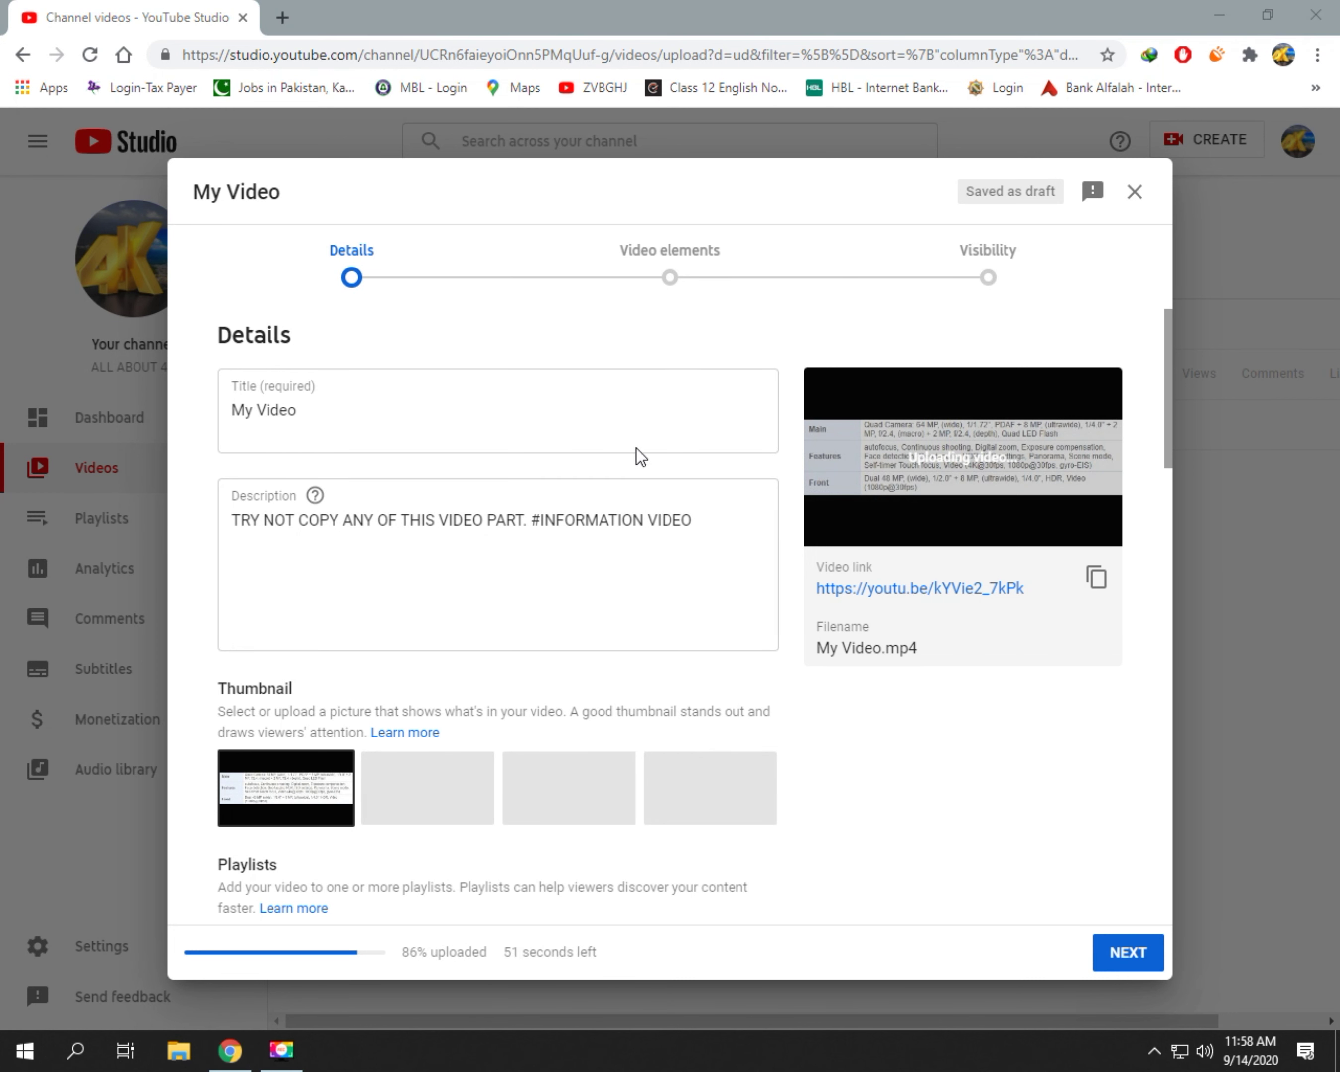
{"action": "left_click", "coordinate": [646, 328]}
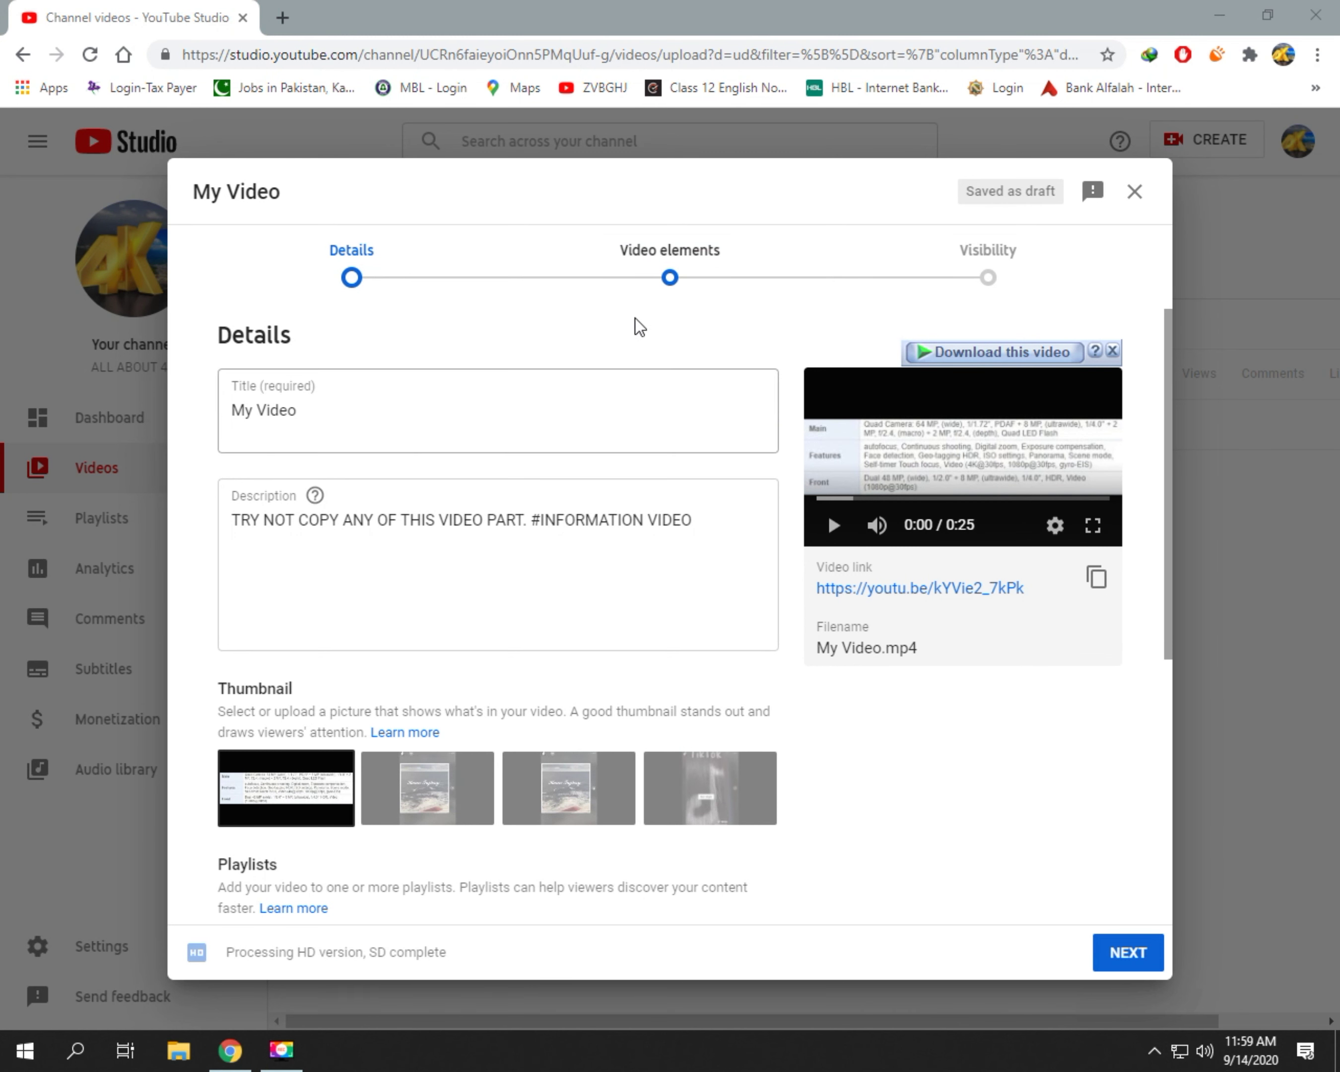
Step: Add an end screen to the video using a template with one video and one subscribe element
{"action": "left_click", "coordinate": [670, 279]}
{"action": "left_click", "coordinate": [1081, 444]}
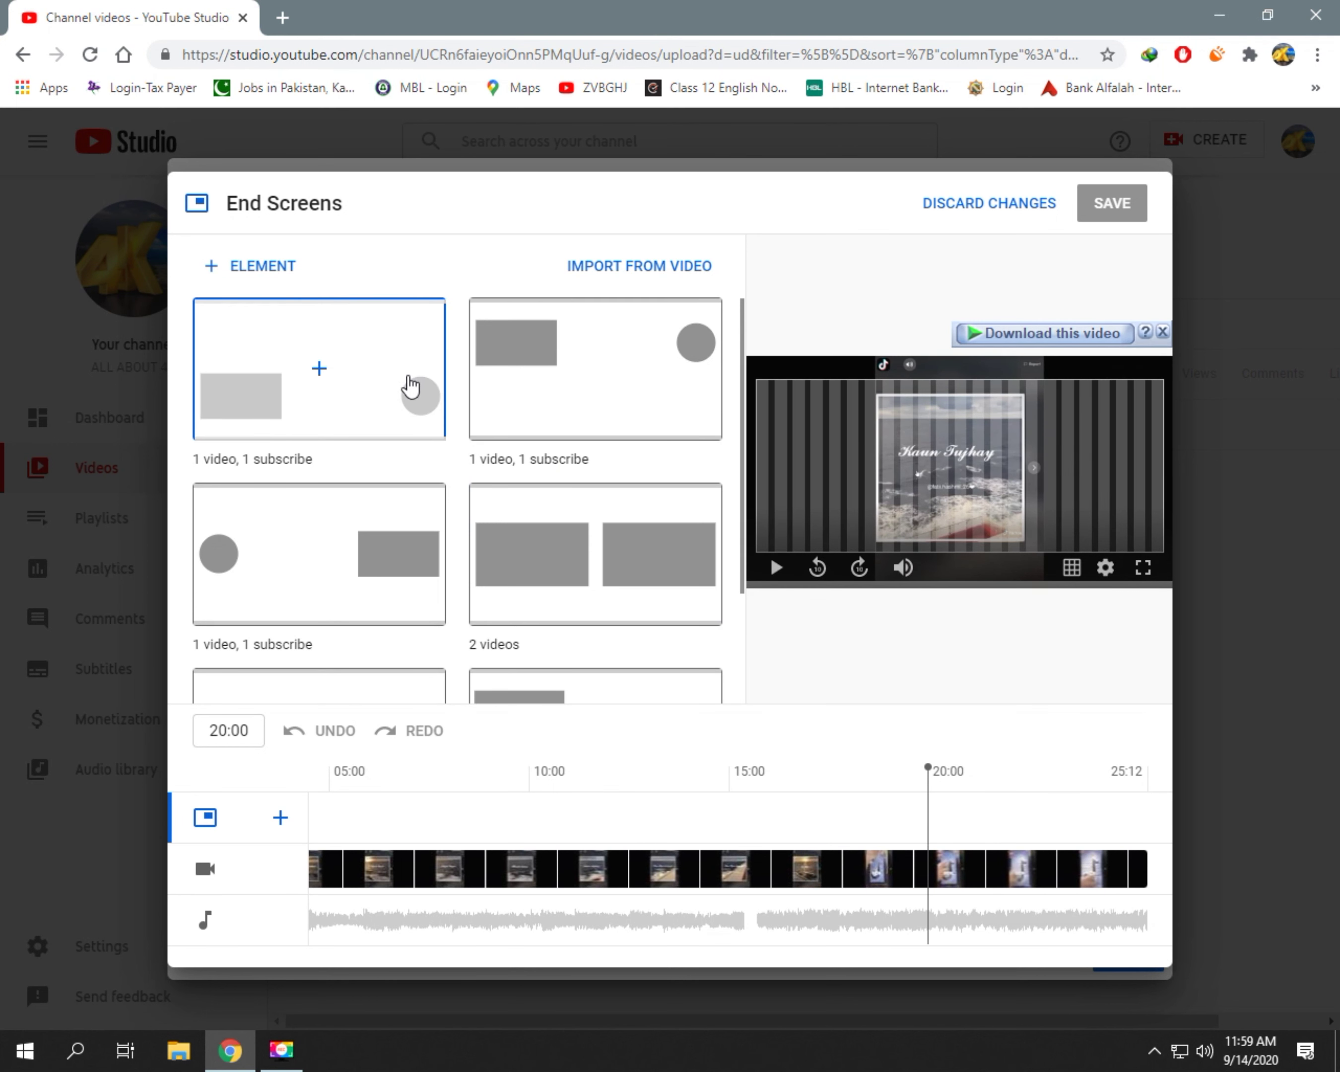
{"action": "scroll", "coordinate": [345, 589], "scroll_direction": "down", "scroll_amount": 2}
{"action": "left_click", "coordinate": [319, 439]}
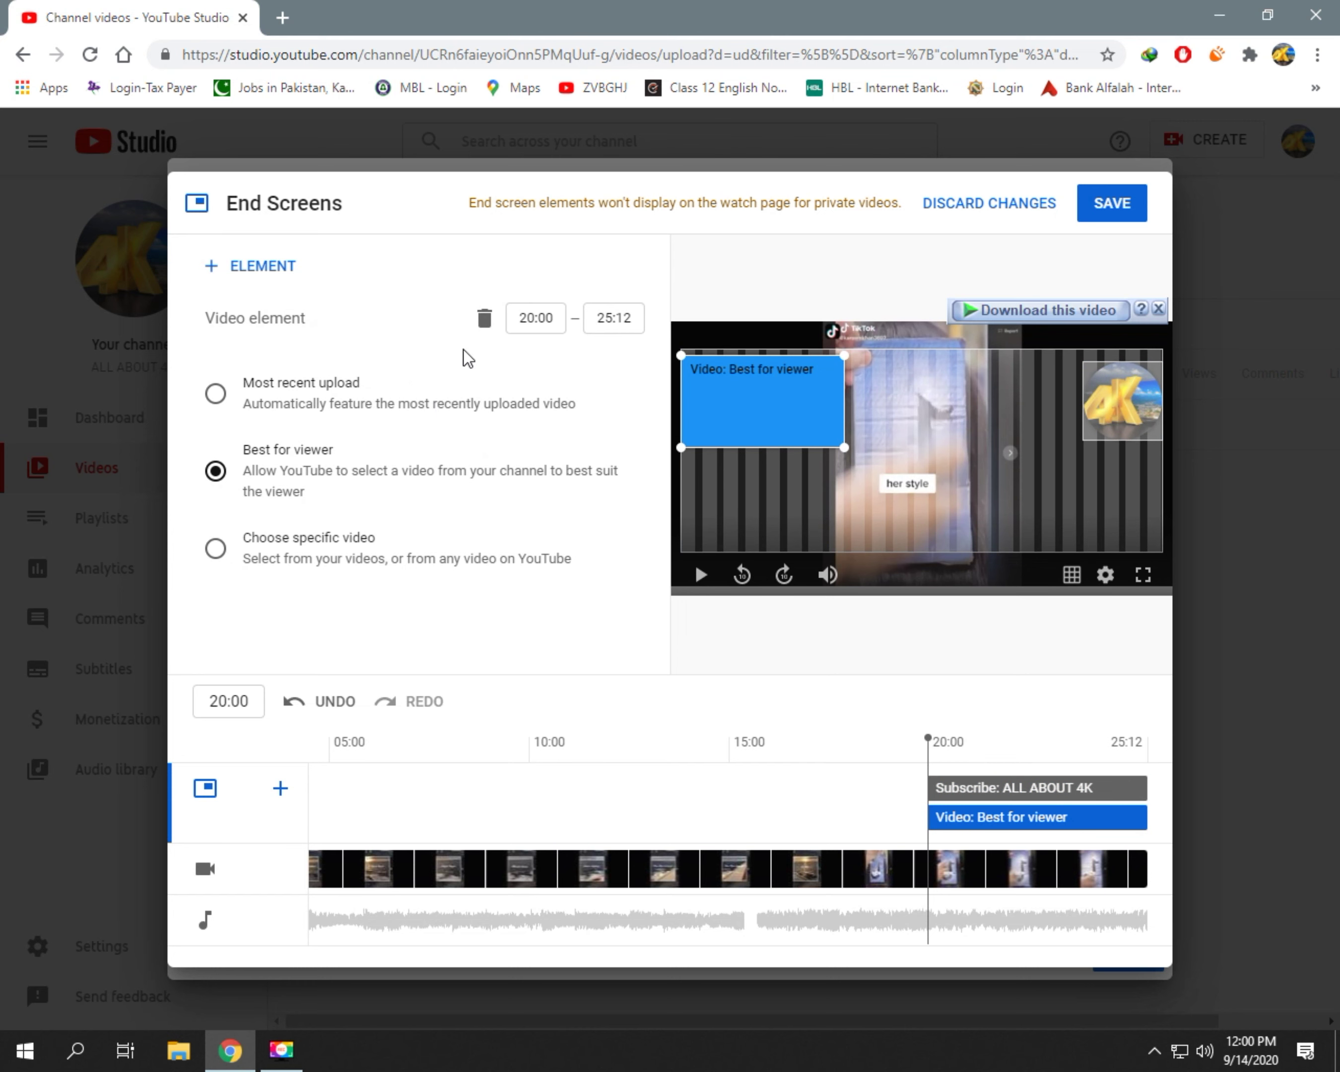
Step: Feature the channel's own video "ARABIC SONG STATUS HD" in the end screen's video element and save the end screen
{"action": "left_click", "coordinate": [304, 540]}
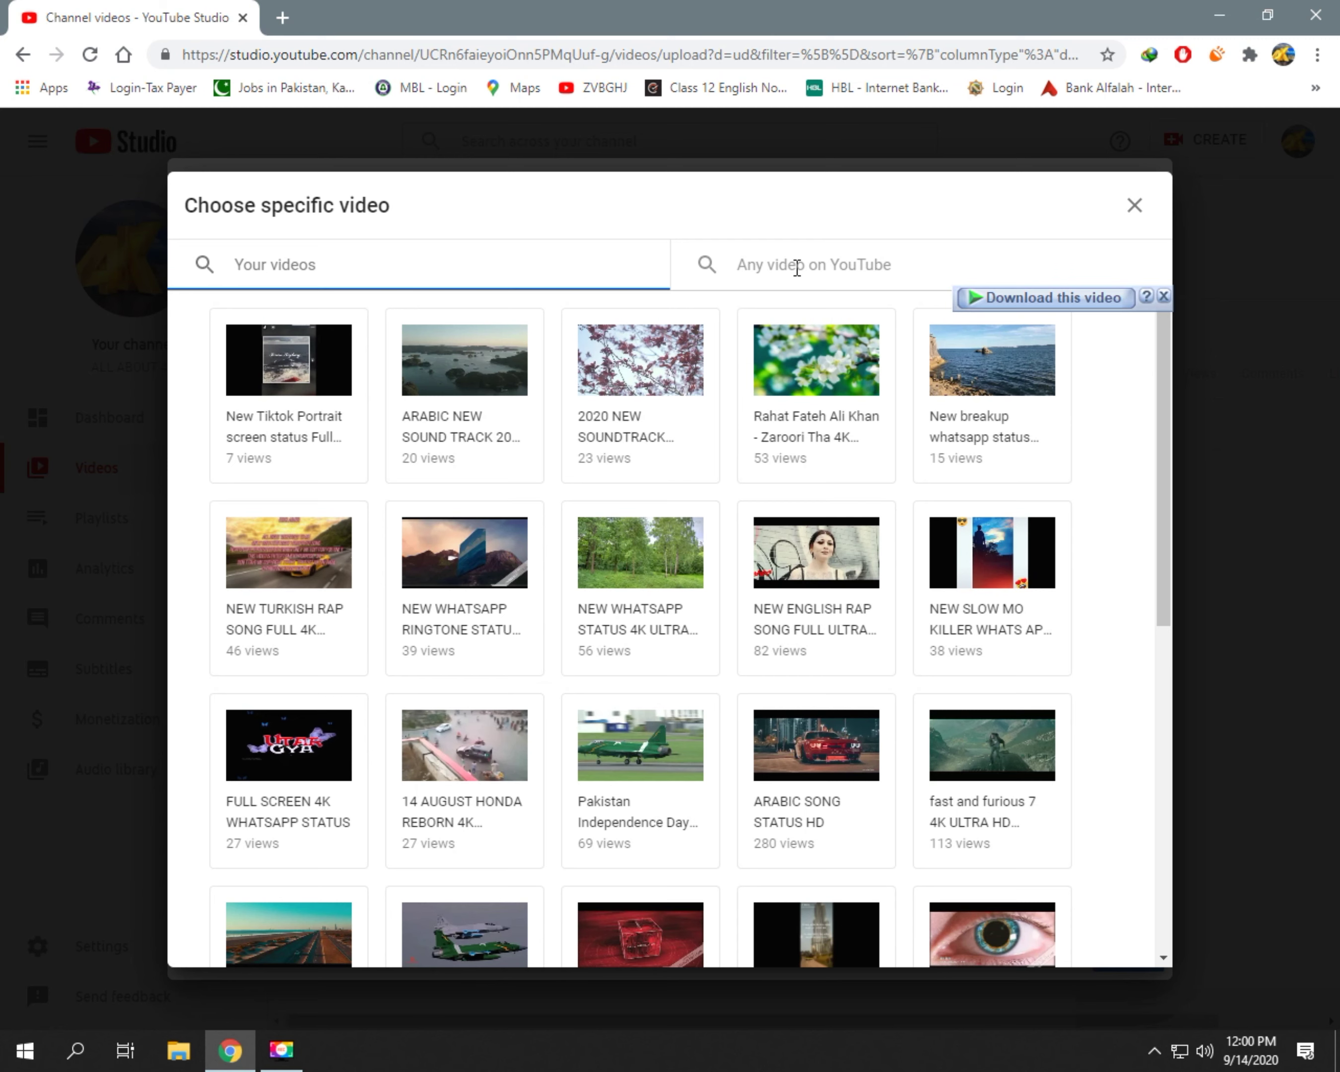
{"action": "left_click", "coordinate": [796, 268]}
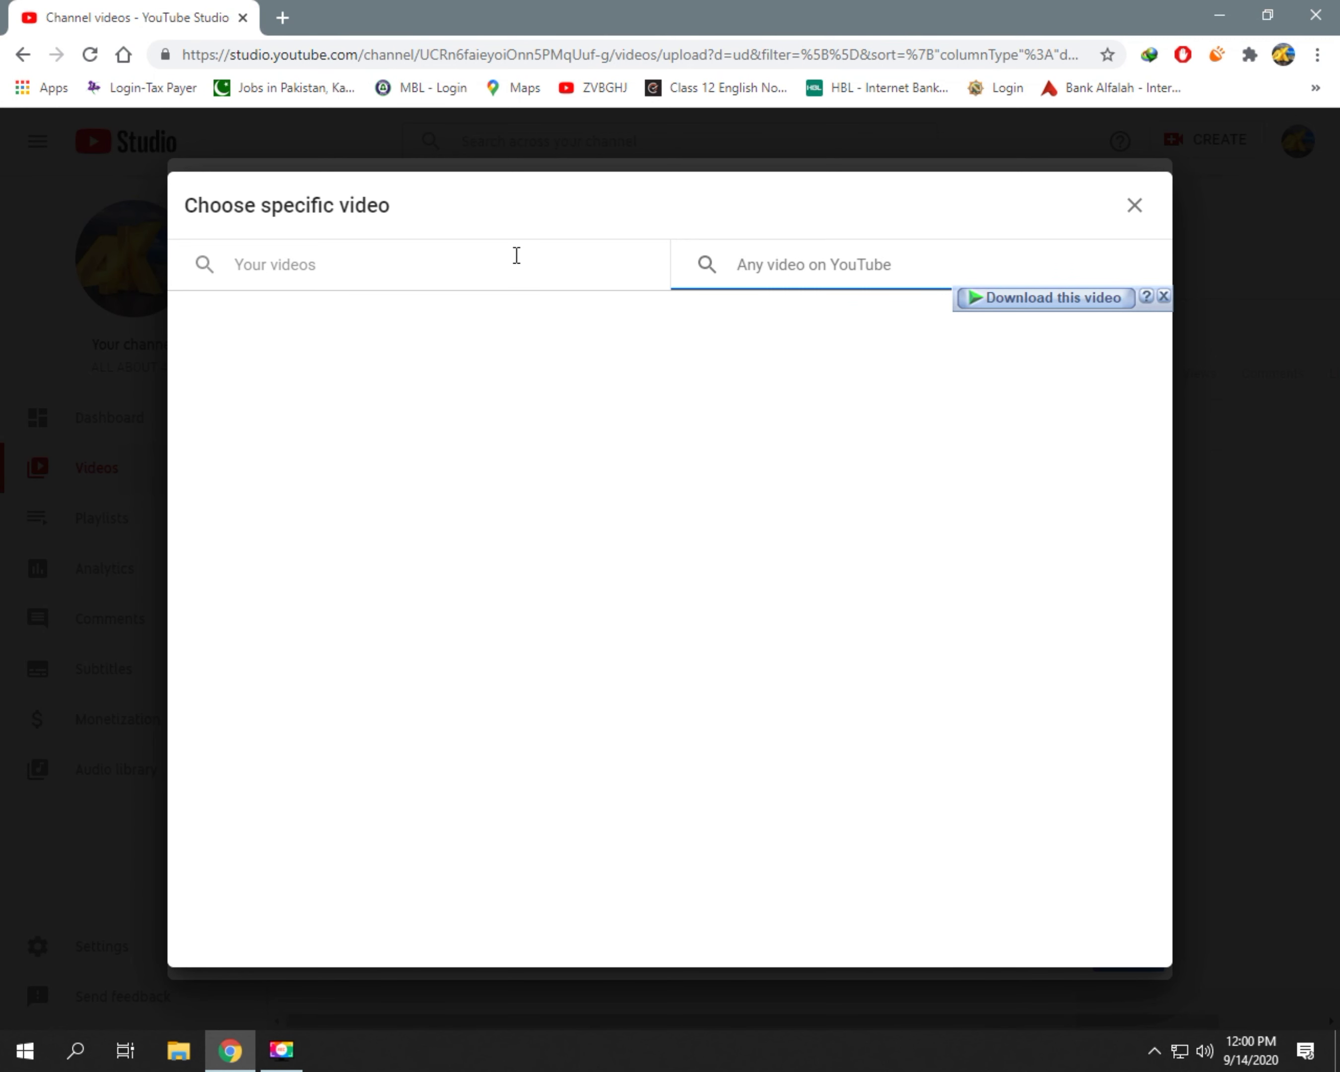
{"action": "left_click", "coordinate": [516, 256]}
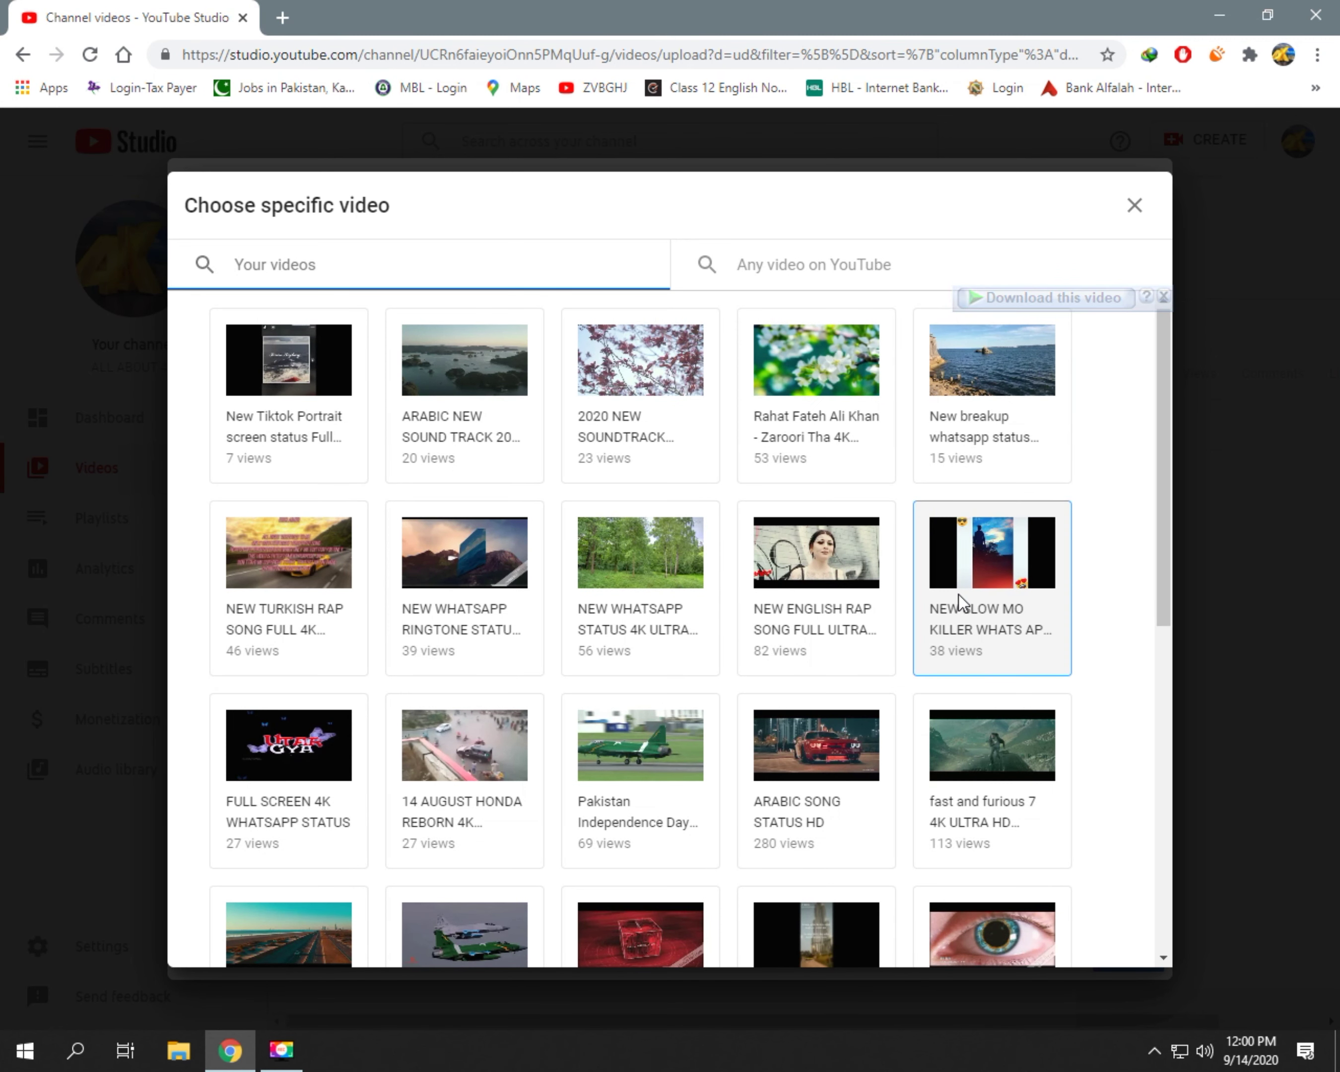
{"action": "scroll", "coordinate": [958, 601], "scroll_direction": "down", "scroll_amount": 5}
{"action": "left_click", "coordinate": [816, 351]}
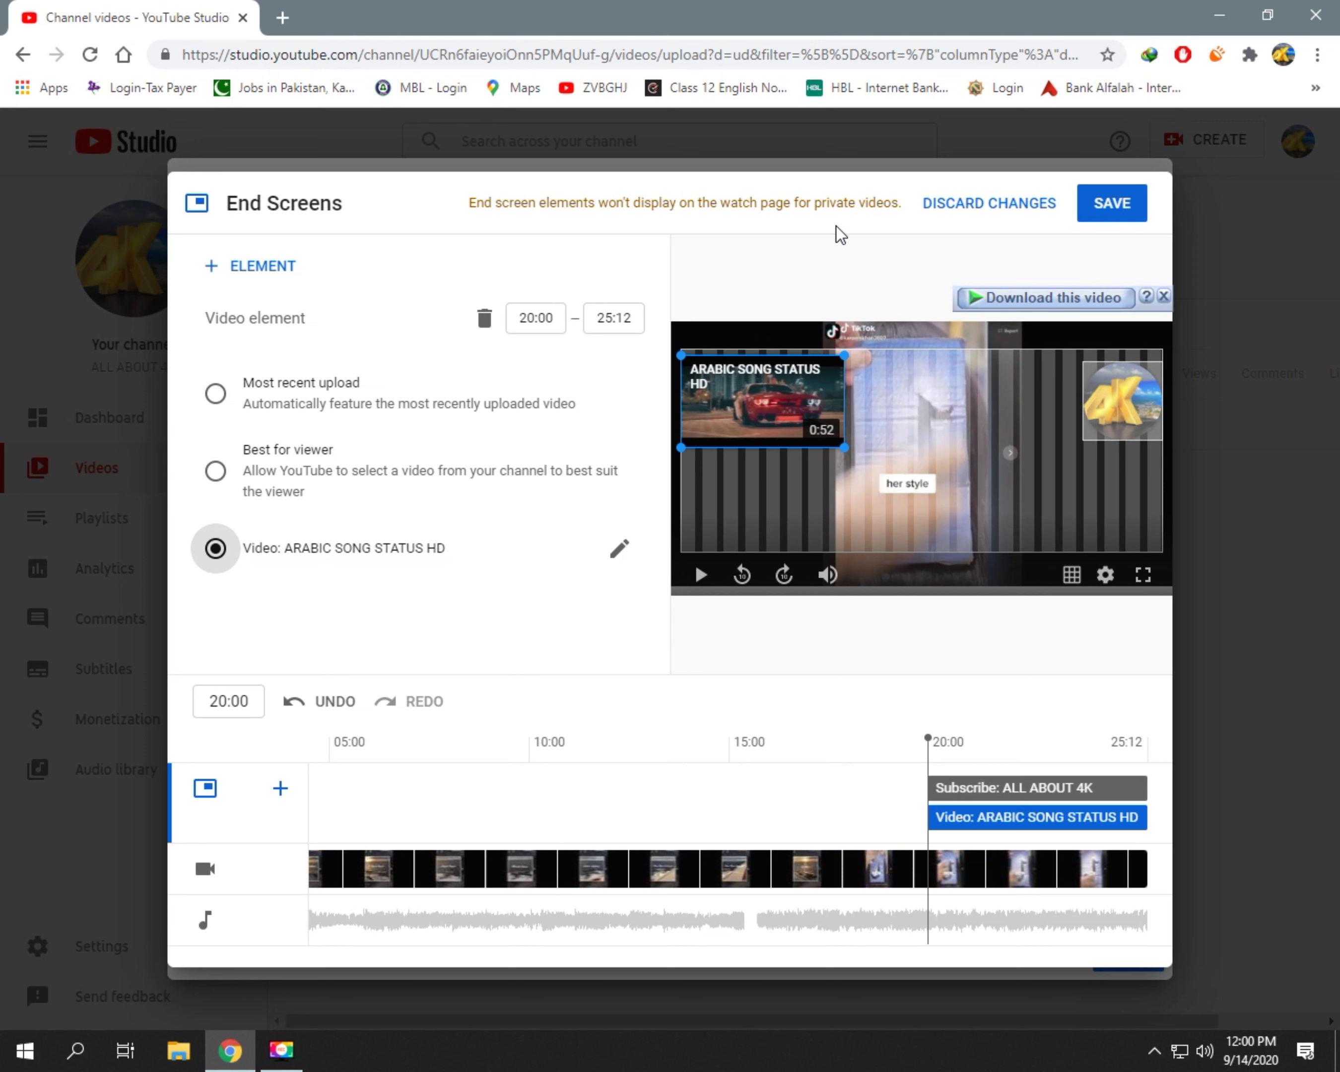
{"action": "left_click", "coordinate": [1114, 202]}
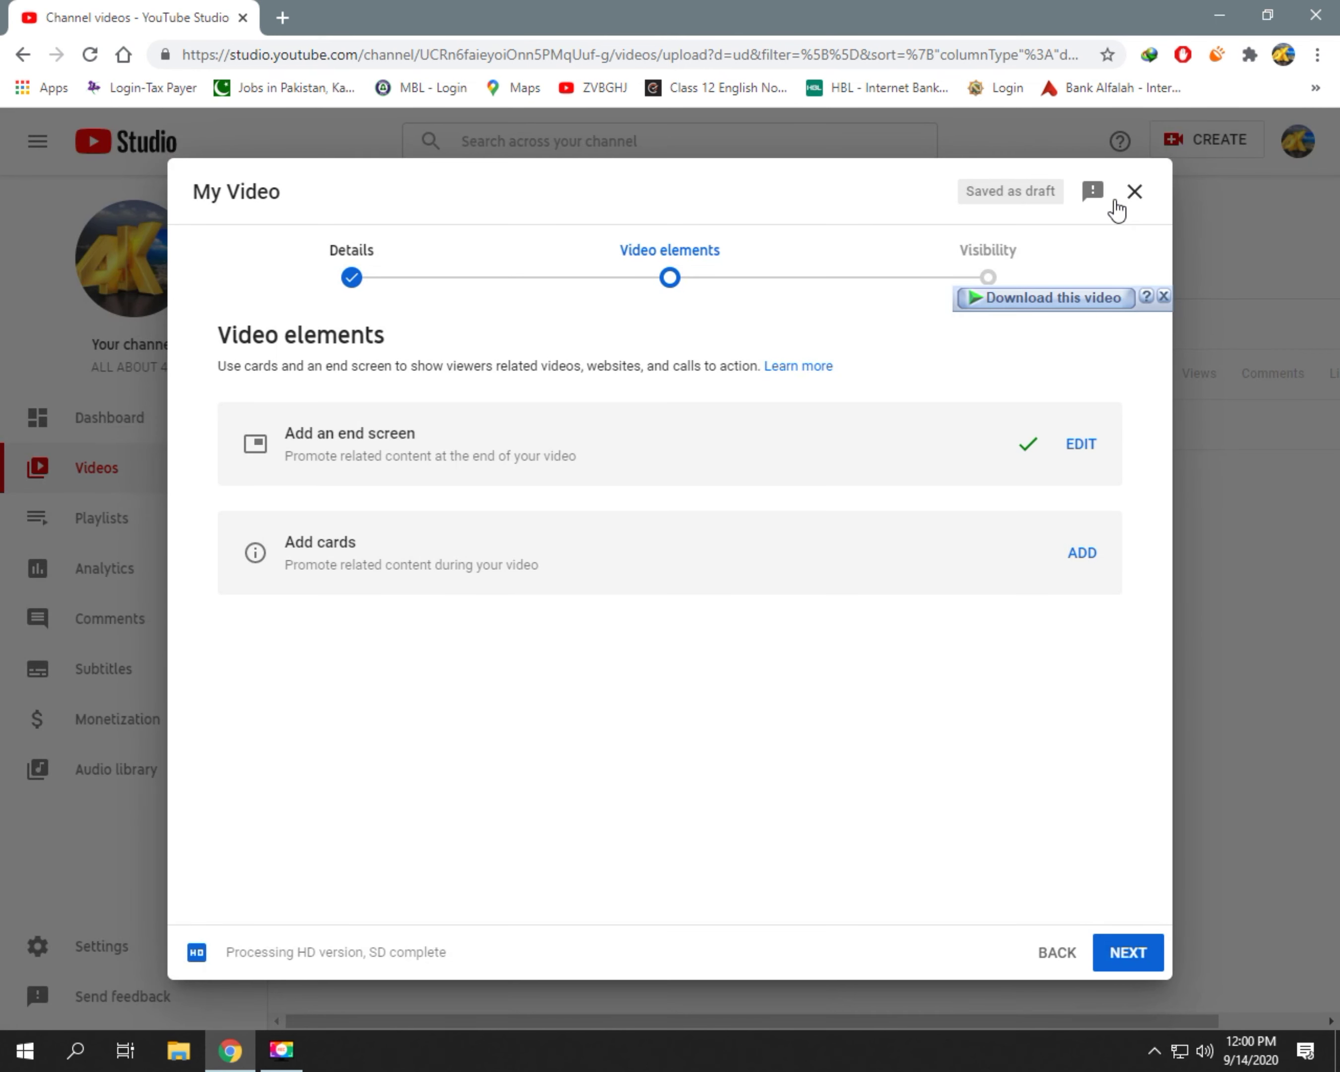
Step: Add and save a video card linking to the channel's "fast and furious 7 4K ULTRA HD" video, and proceed to the visibility settings
{"action": "left_click", "coordinate": [1085, 554]}
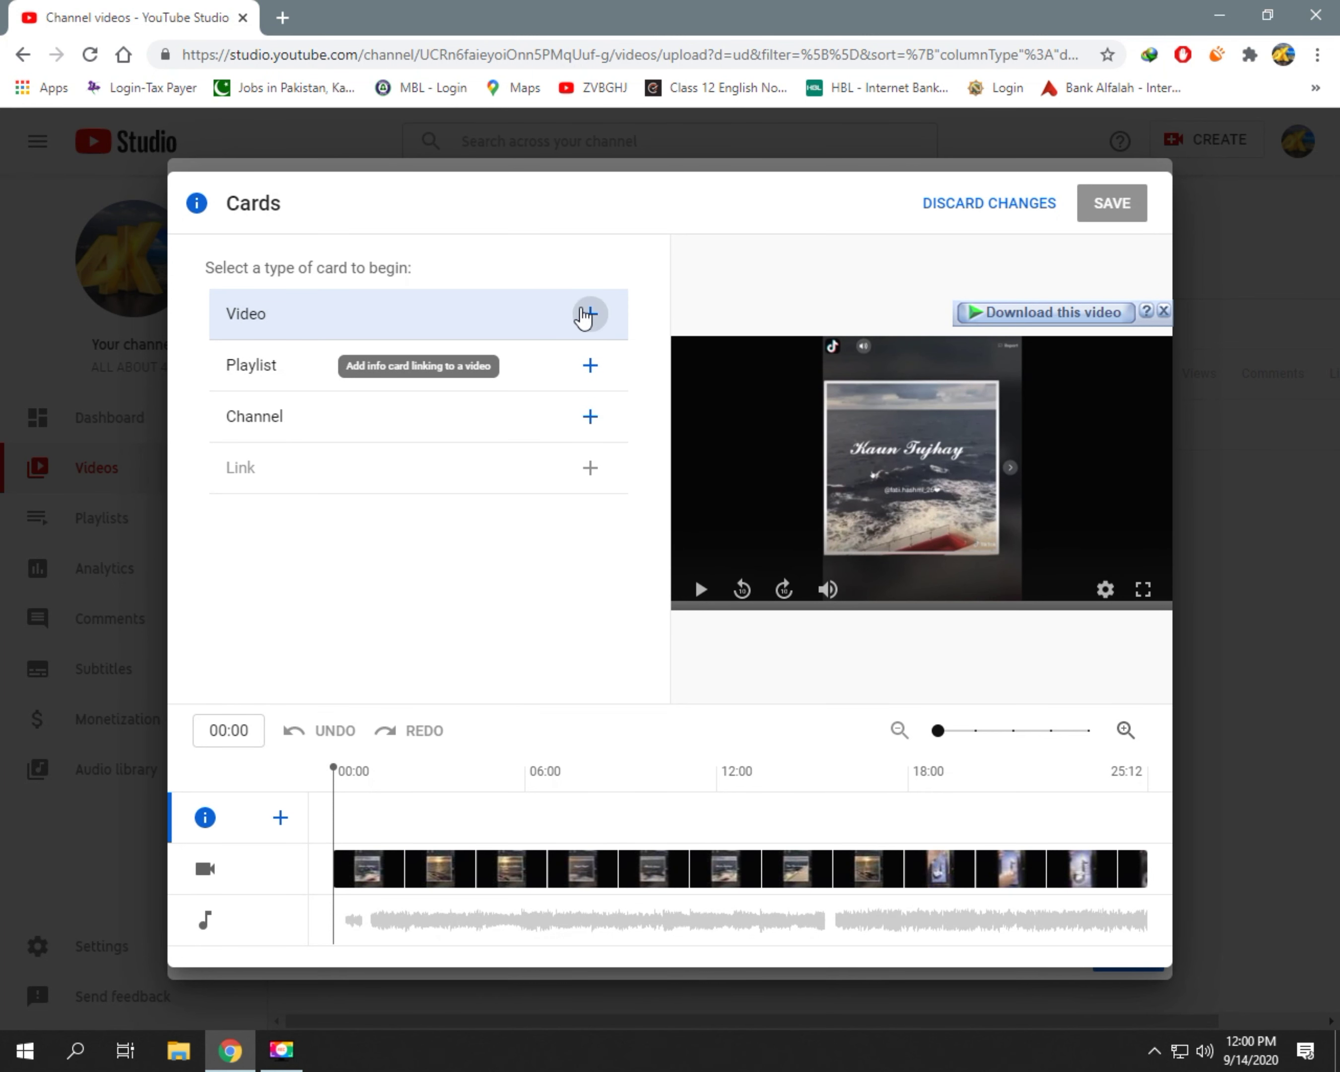
{"action": "left_click", "coordinate": [585, 314]}
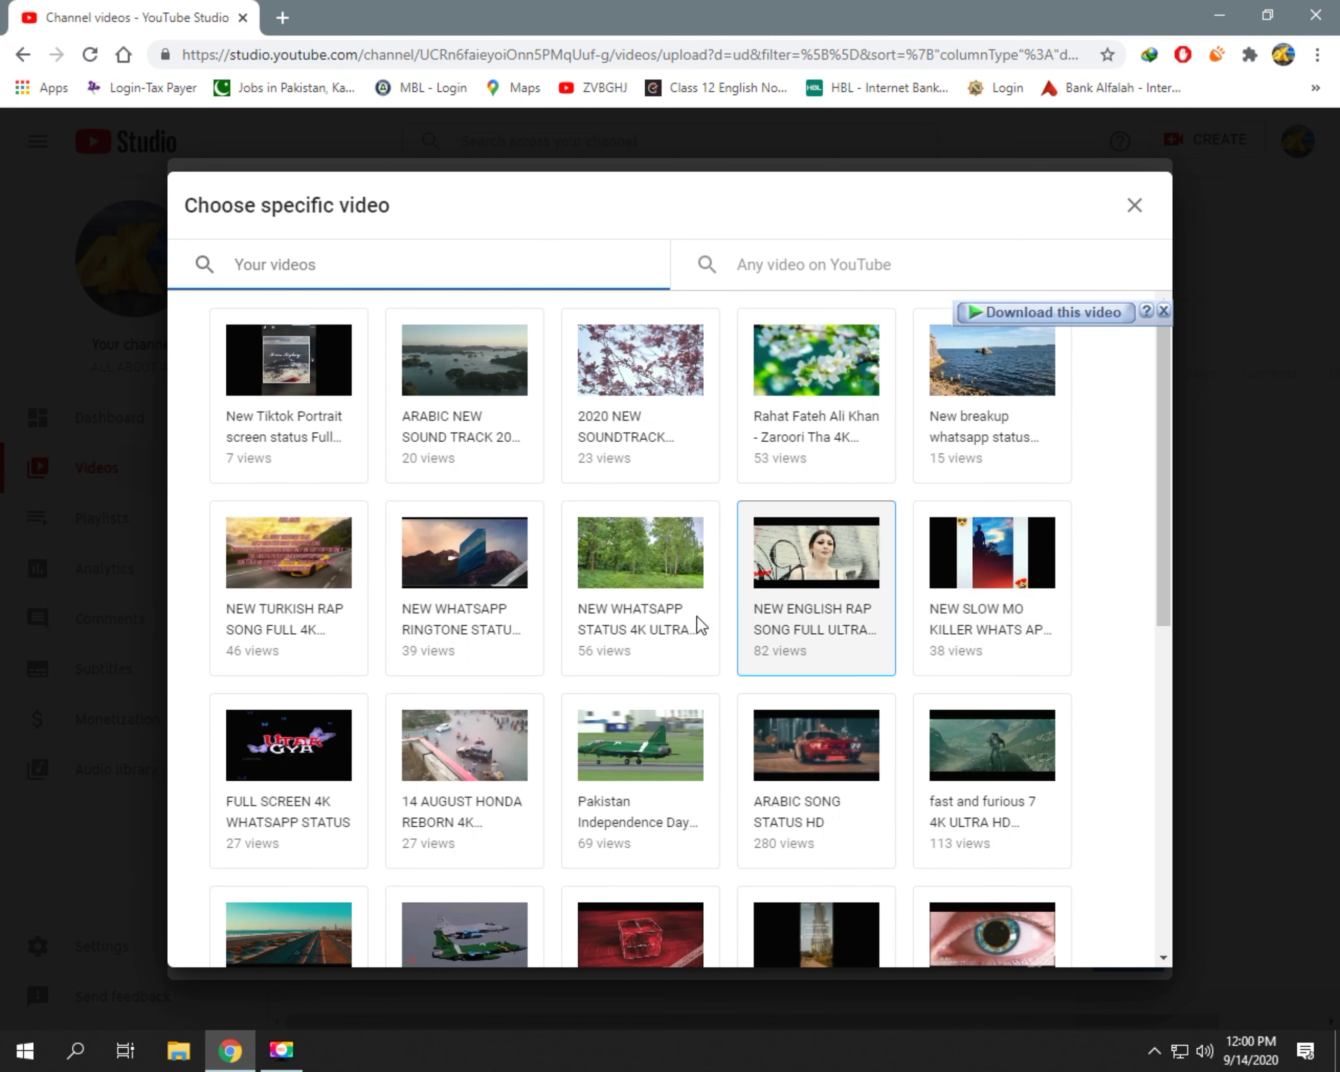
{"action": "left_click", "coordinate": [1000, 750]}
{"action": "left_click", "coordinate": [1112, 204]}
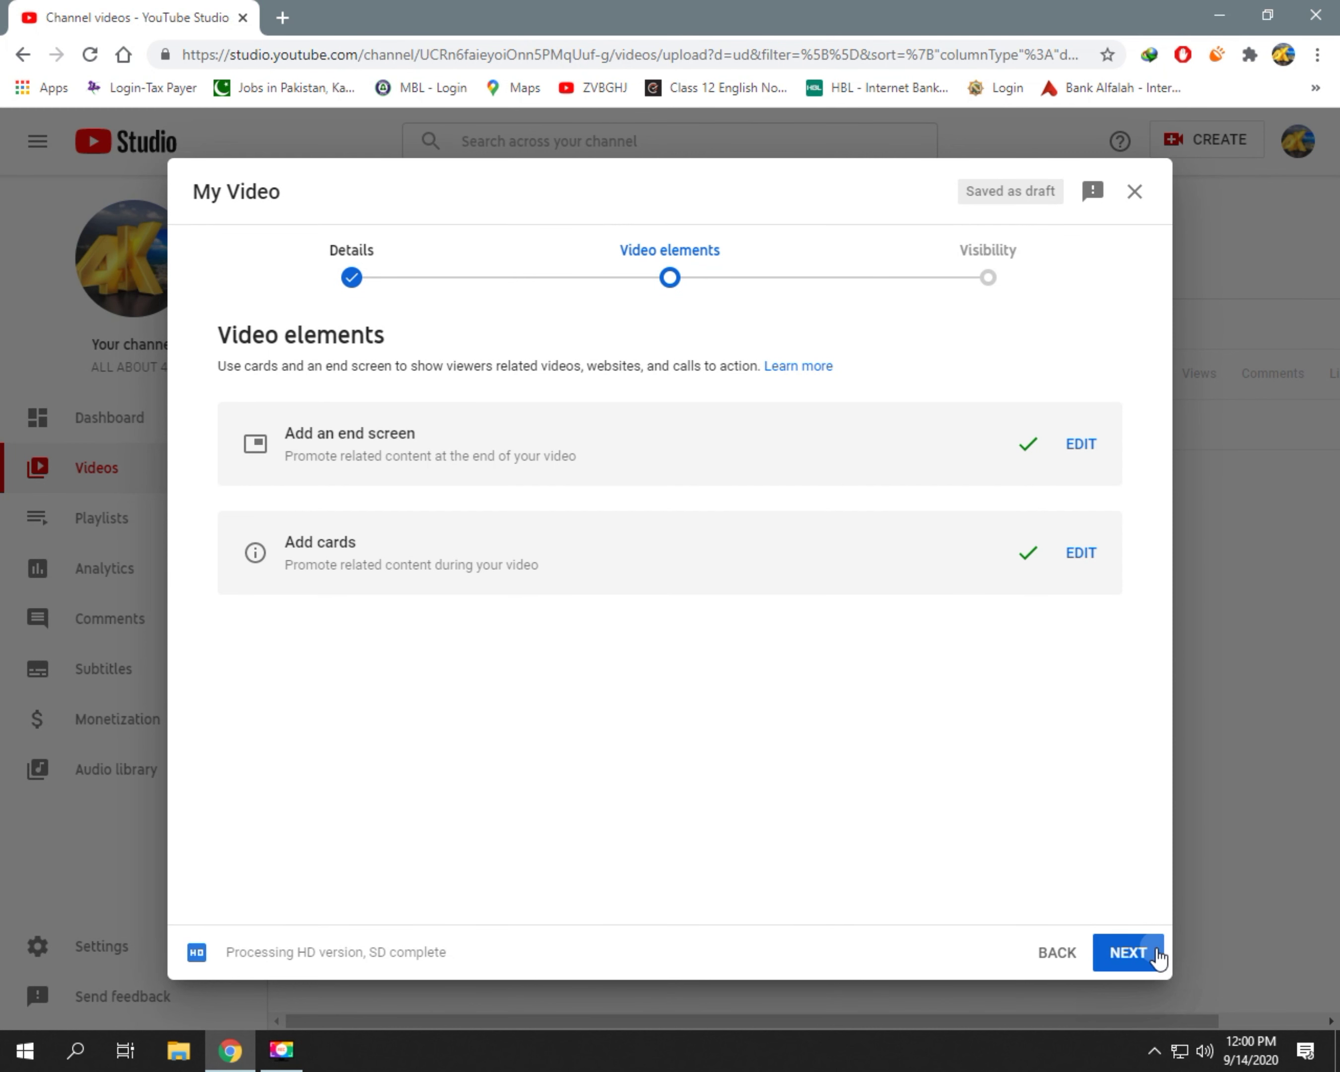
{"action": "left_click", "coordinate": [1156, 953]}
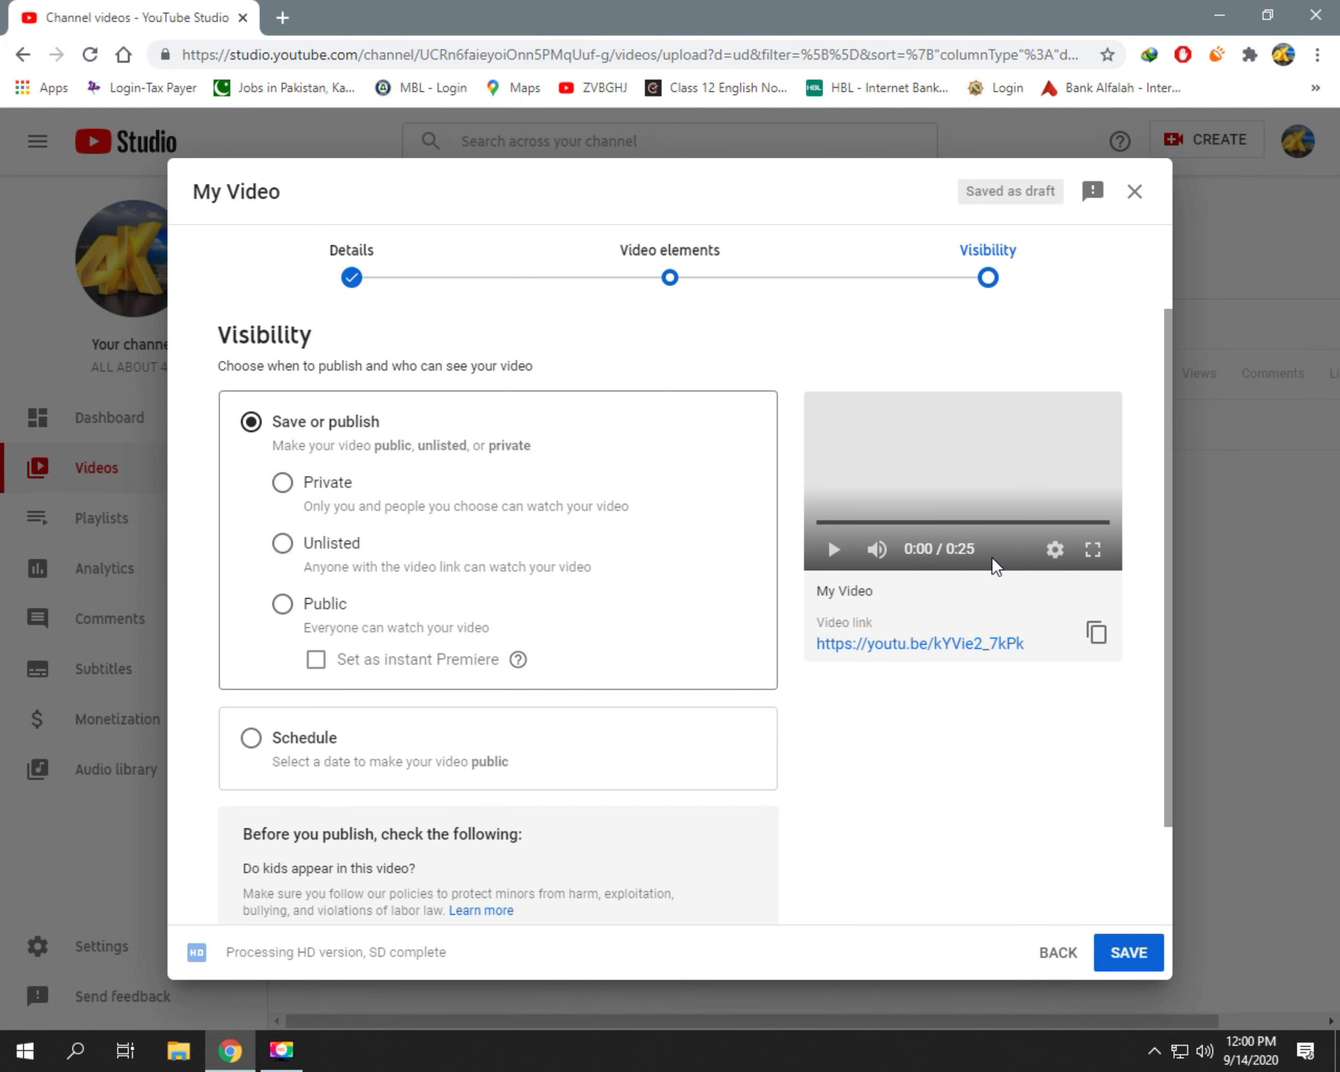
Step: Try the Private, Unlisted and Public visibility options in turn, and switch the instant Premiere option on and off
{"action": "left_click", "coordinate": [318, 488]}
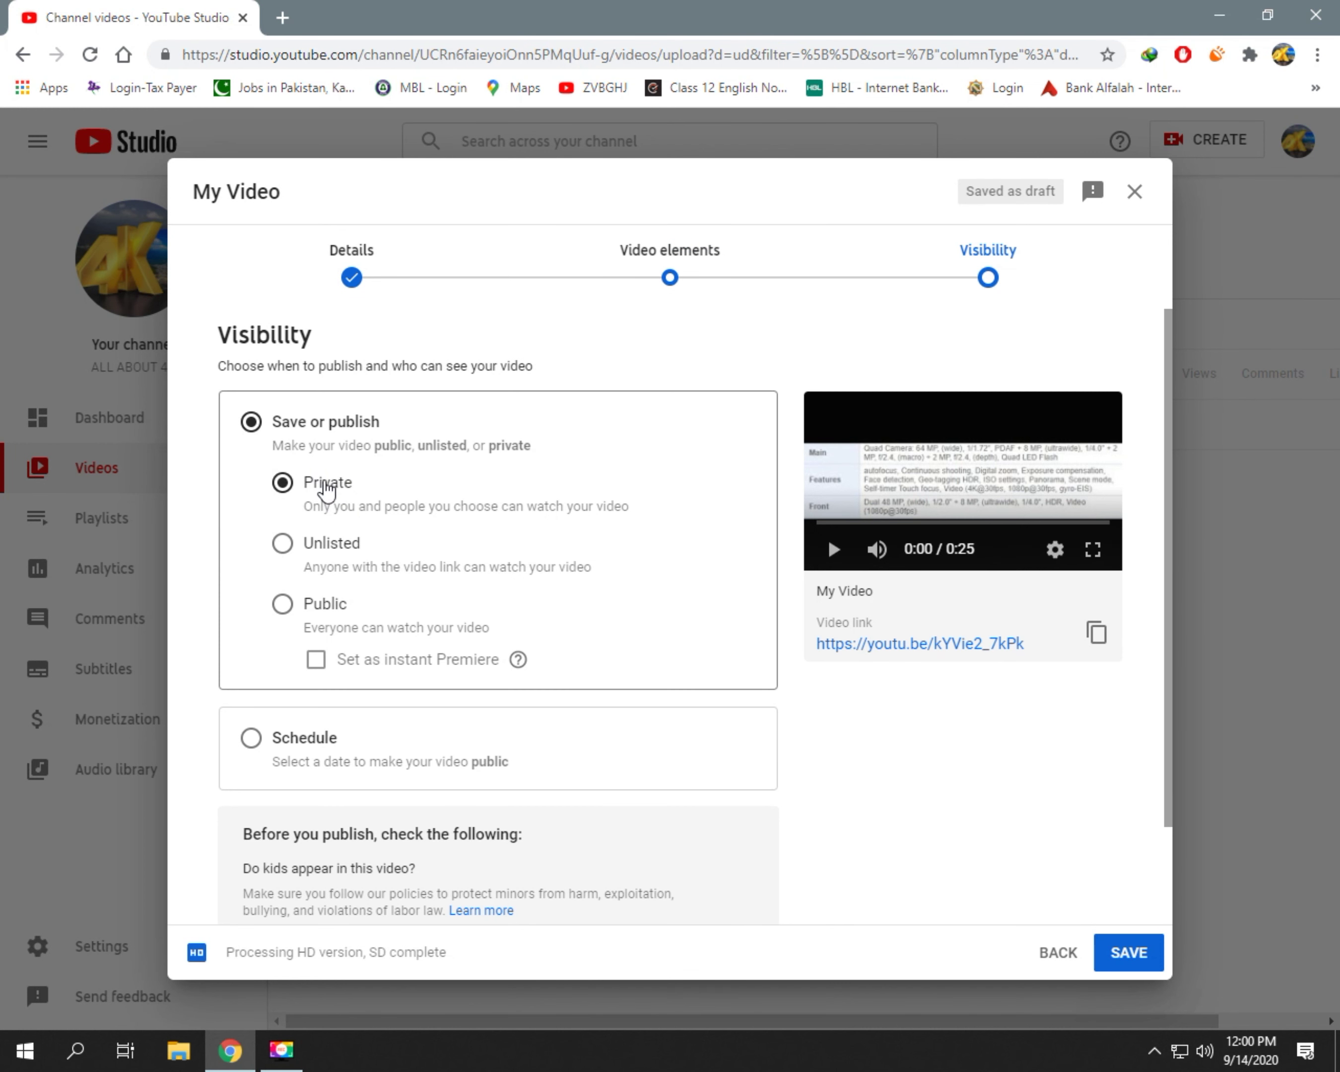
{"action": "left_click", "coordinate": [331, 543]}
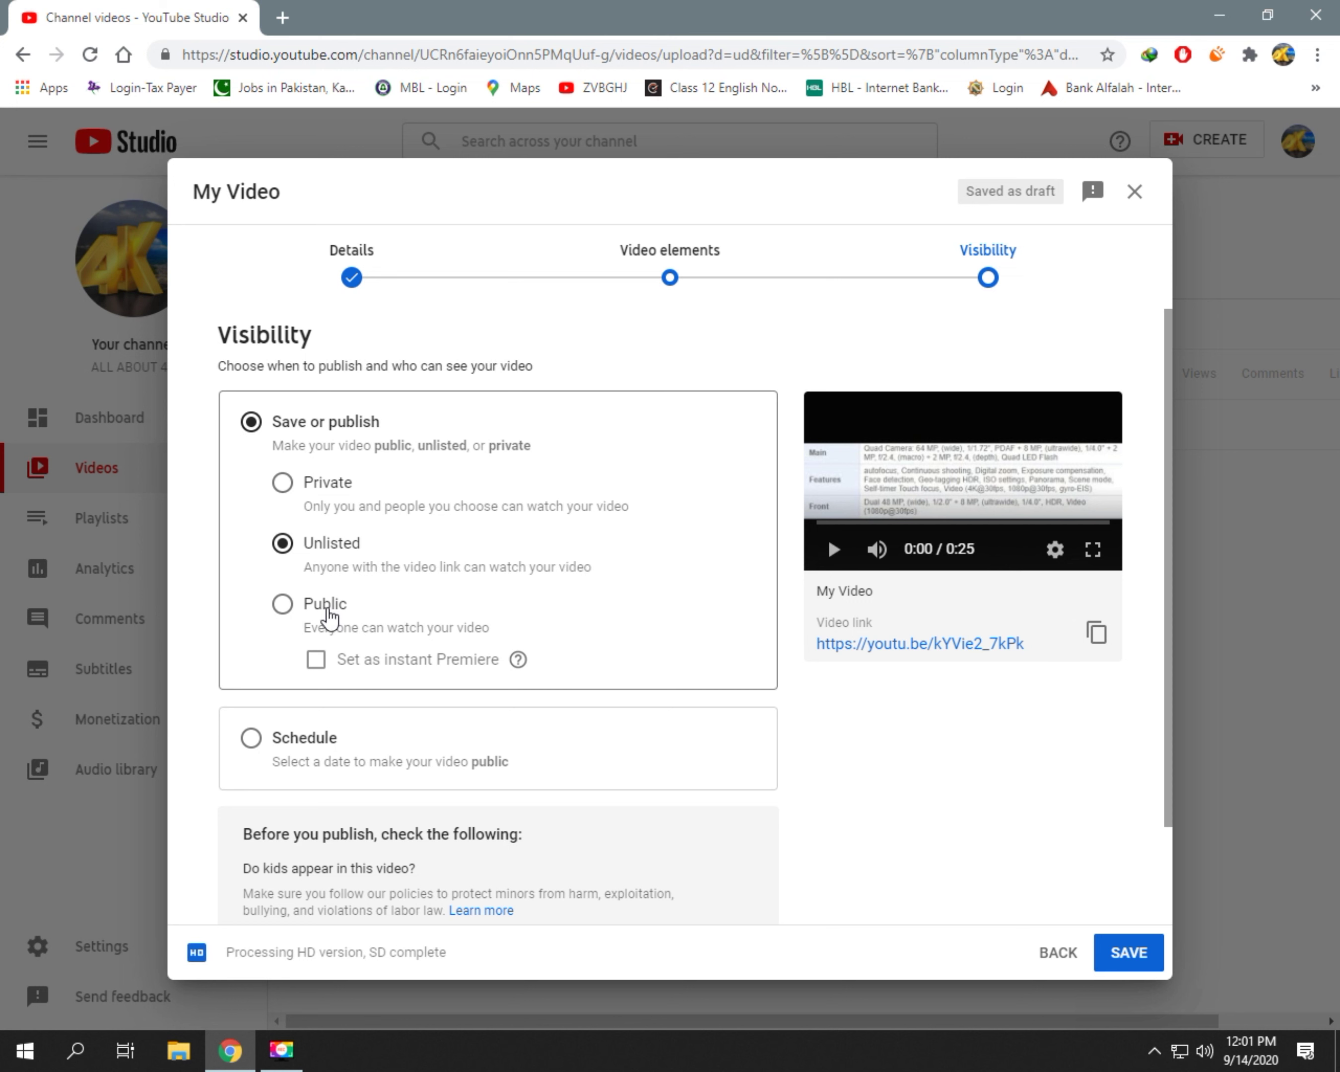
{"action": "left_click", "coordinate": [335, 605]}
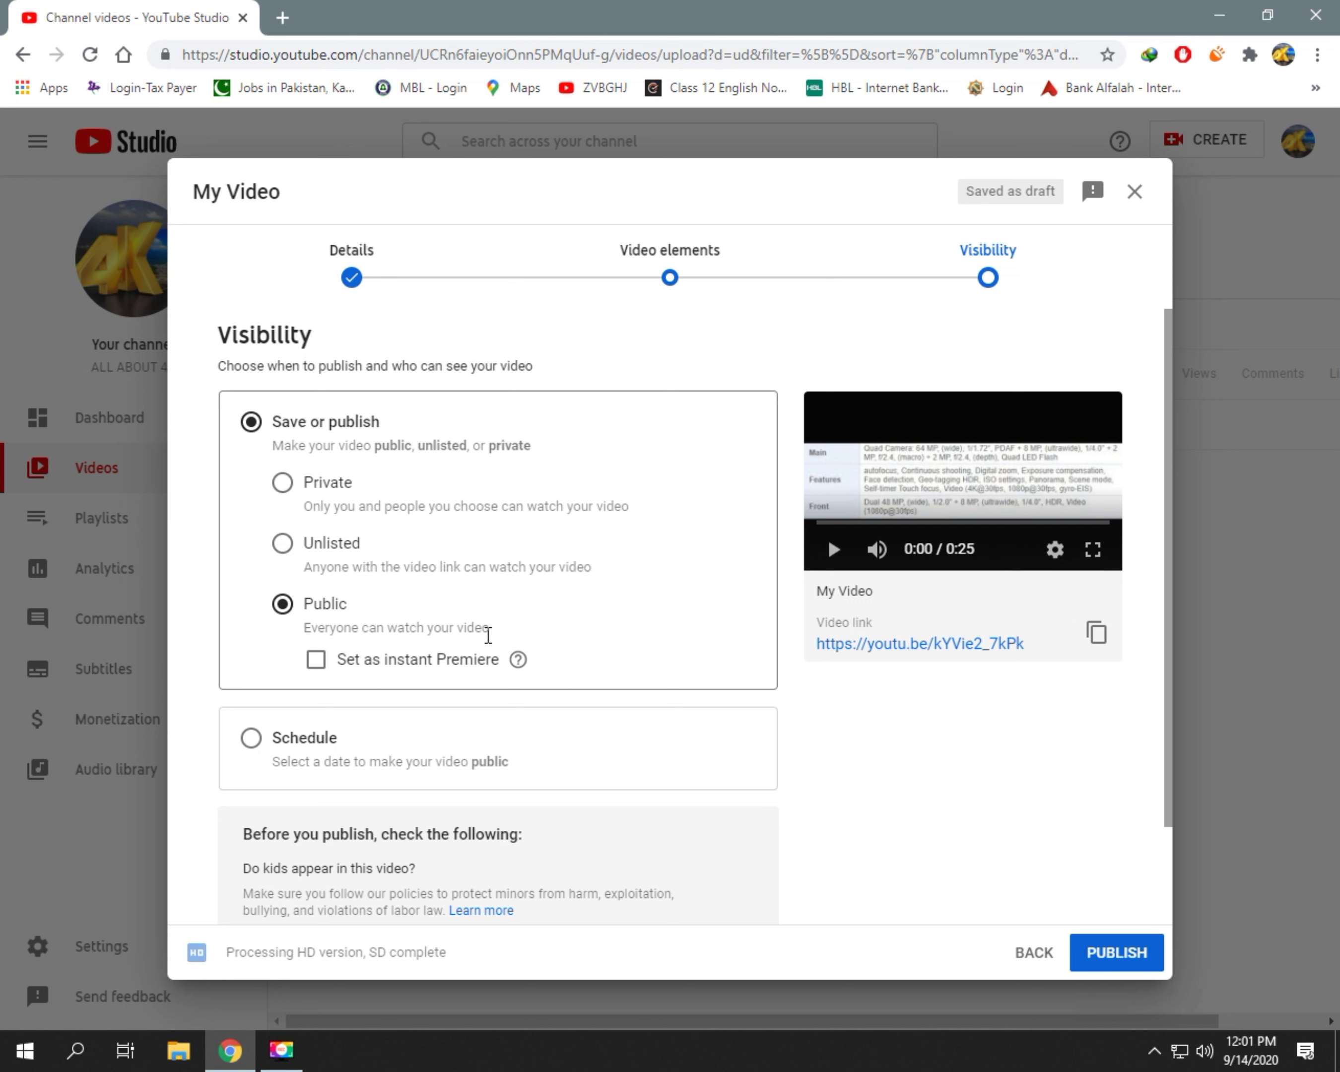
{"action": "left_click", "coordinate": [412, 666]}
{"action": "left_click", "coordinate": [412, 666]}
Step: Try the Schedule option with the video set as a Premiere, and review the checks listed before publishing
{"action": "left_click", "coordinate": [251, 737]}
{"action": "left_click", "coordinate": [382, 671]}
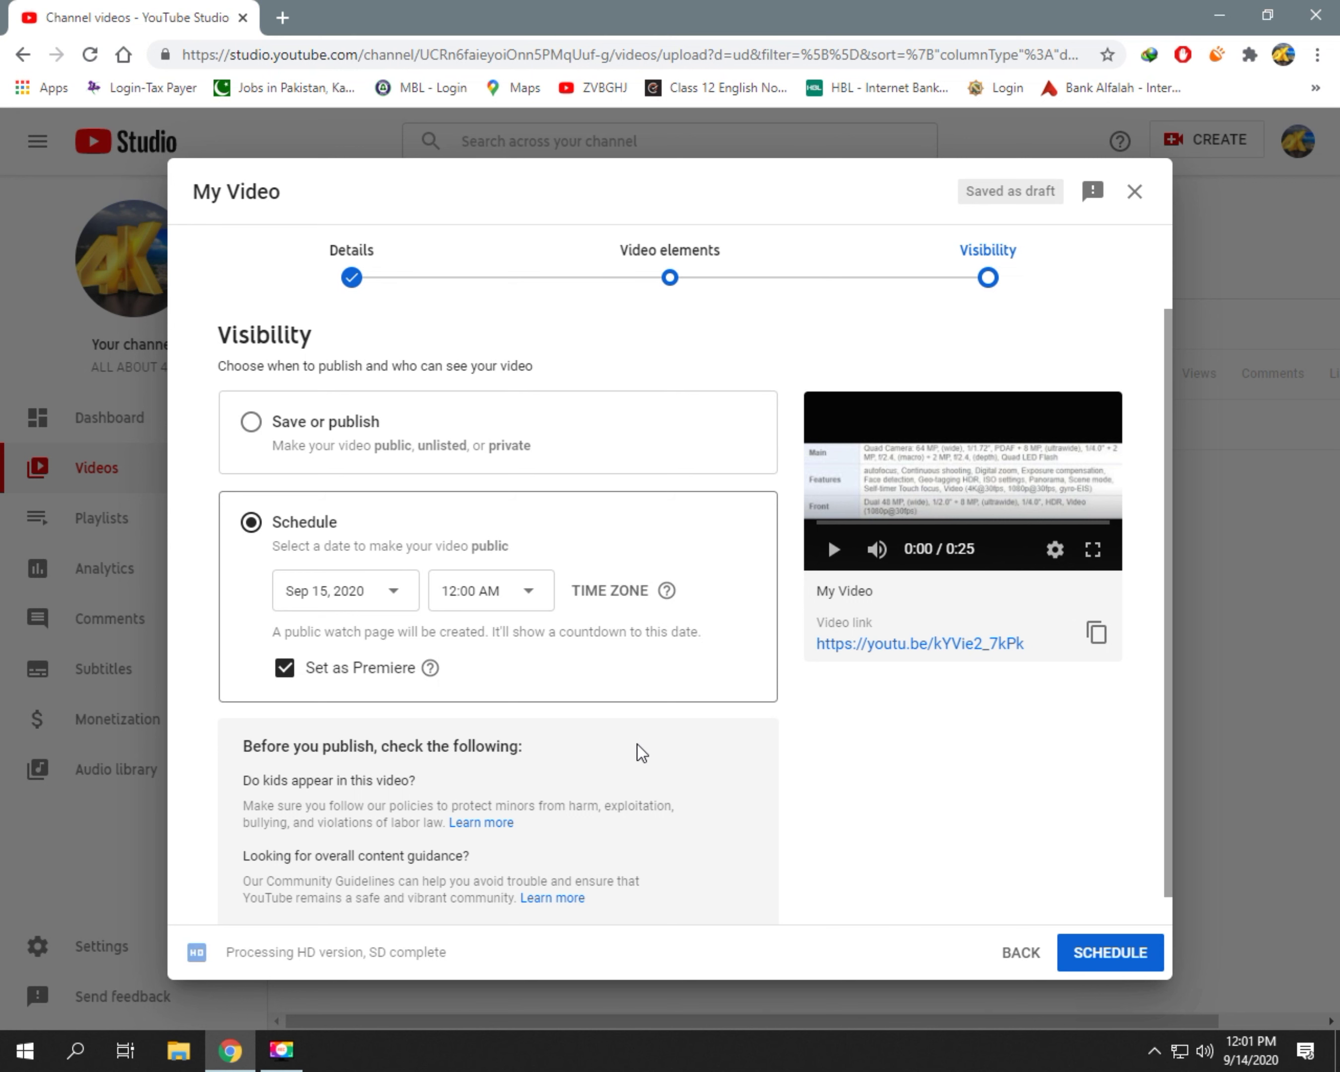
{"action": "scroll", "coordinate": [637, 745], "scroll_direction": "down", "scroll_amount": 1}
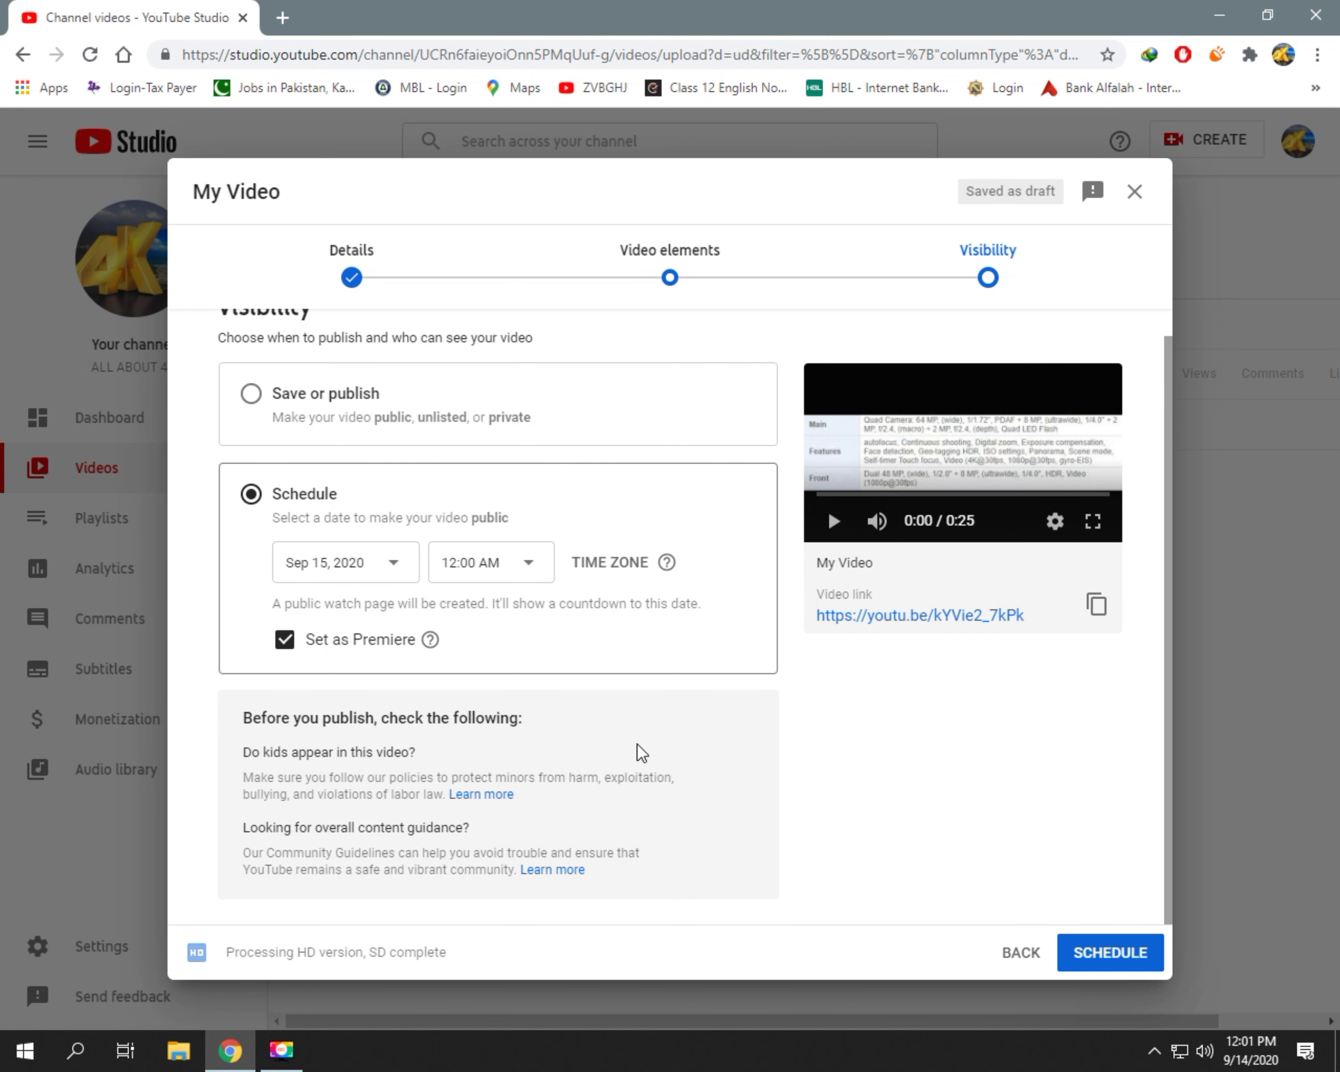
{"action": "scroll", "coordinate": [359, 560], "scroll_direction": "up", "scroll_amount": 1}
Step: Save the video with Private visibility and check its visibility status in the channel's video list
{"action": "left_click", "coordinate": [364, 425]}
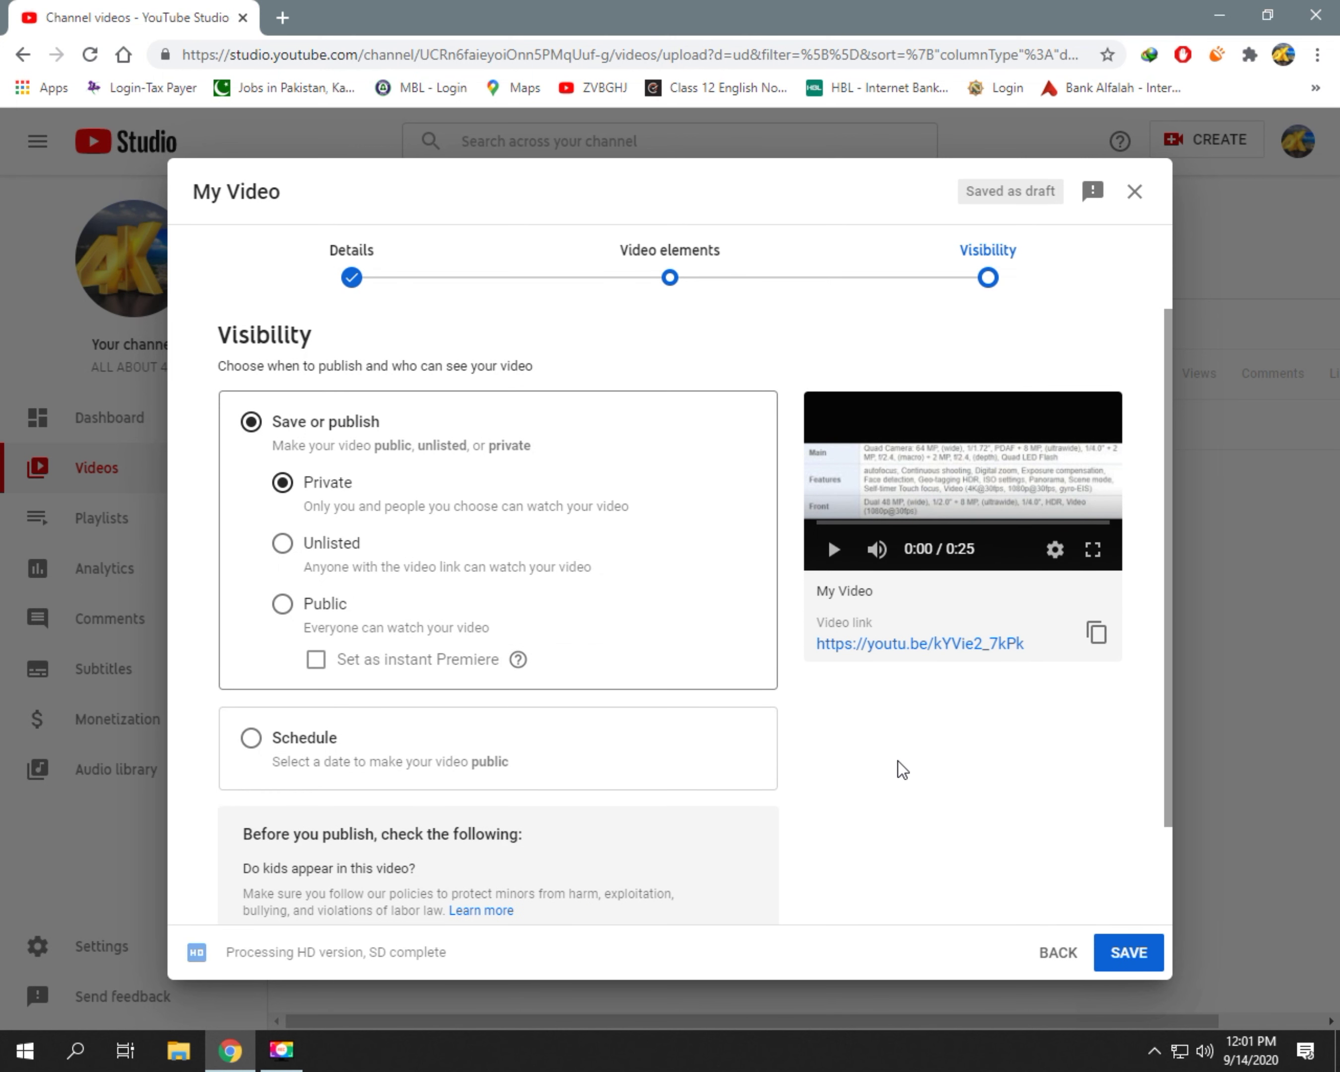
{"action": "left_click", "coordinate": [1123, 951]}
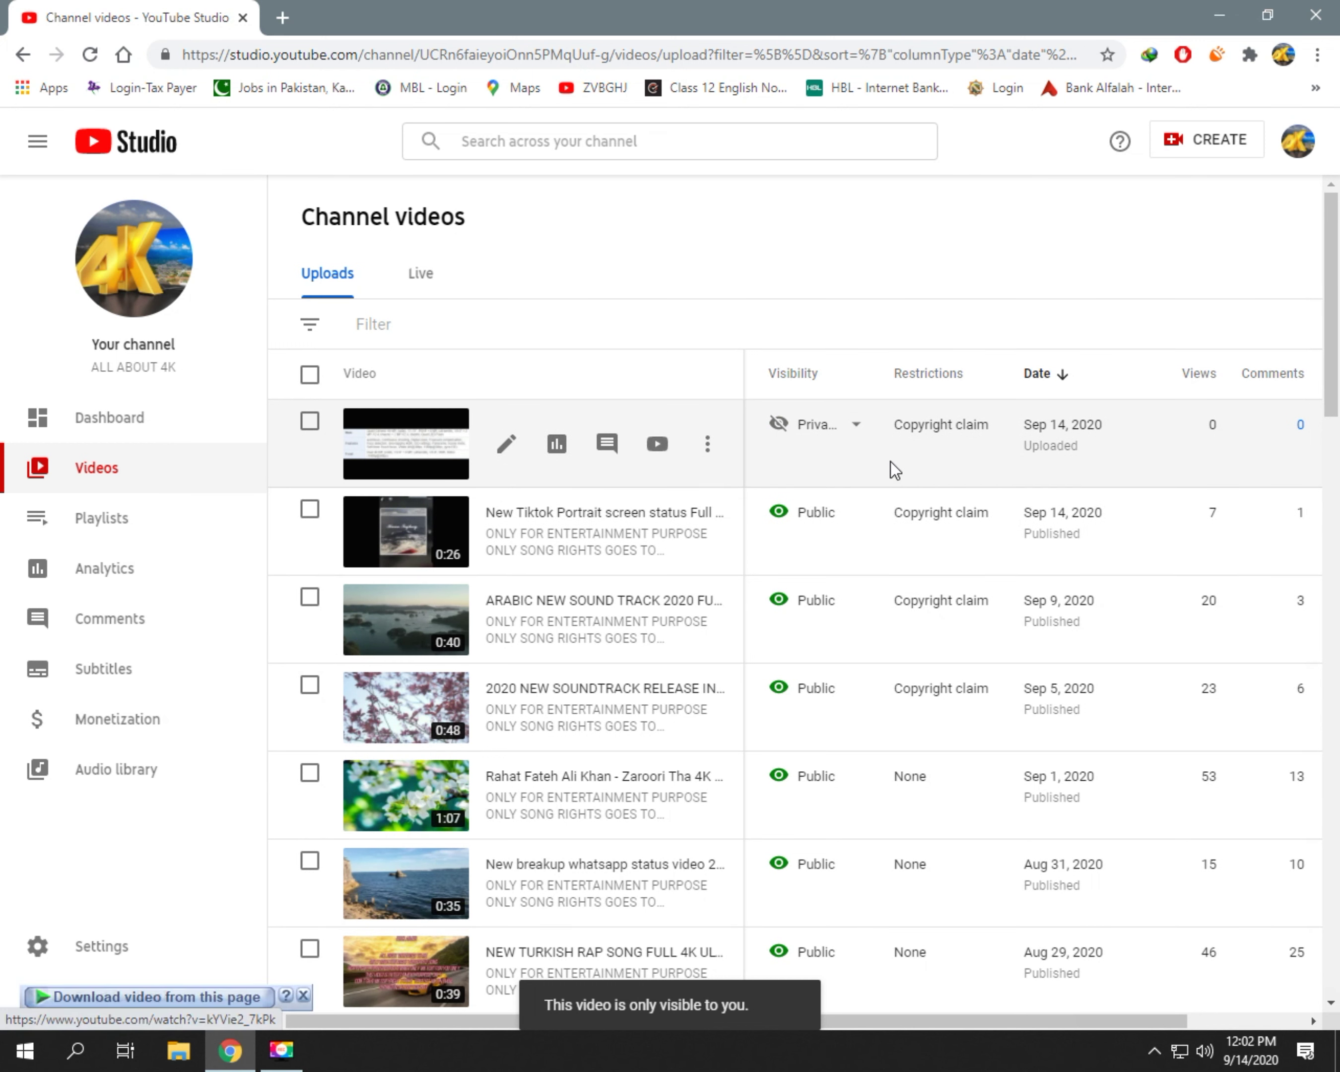
{"action": "mouse_move", "coordinate": [957, 444]}
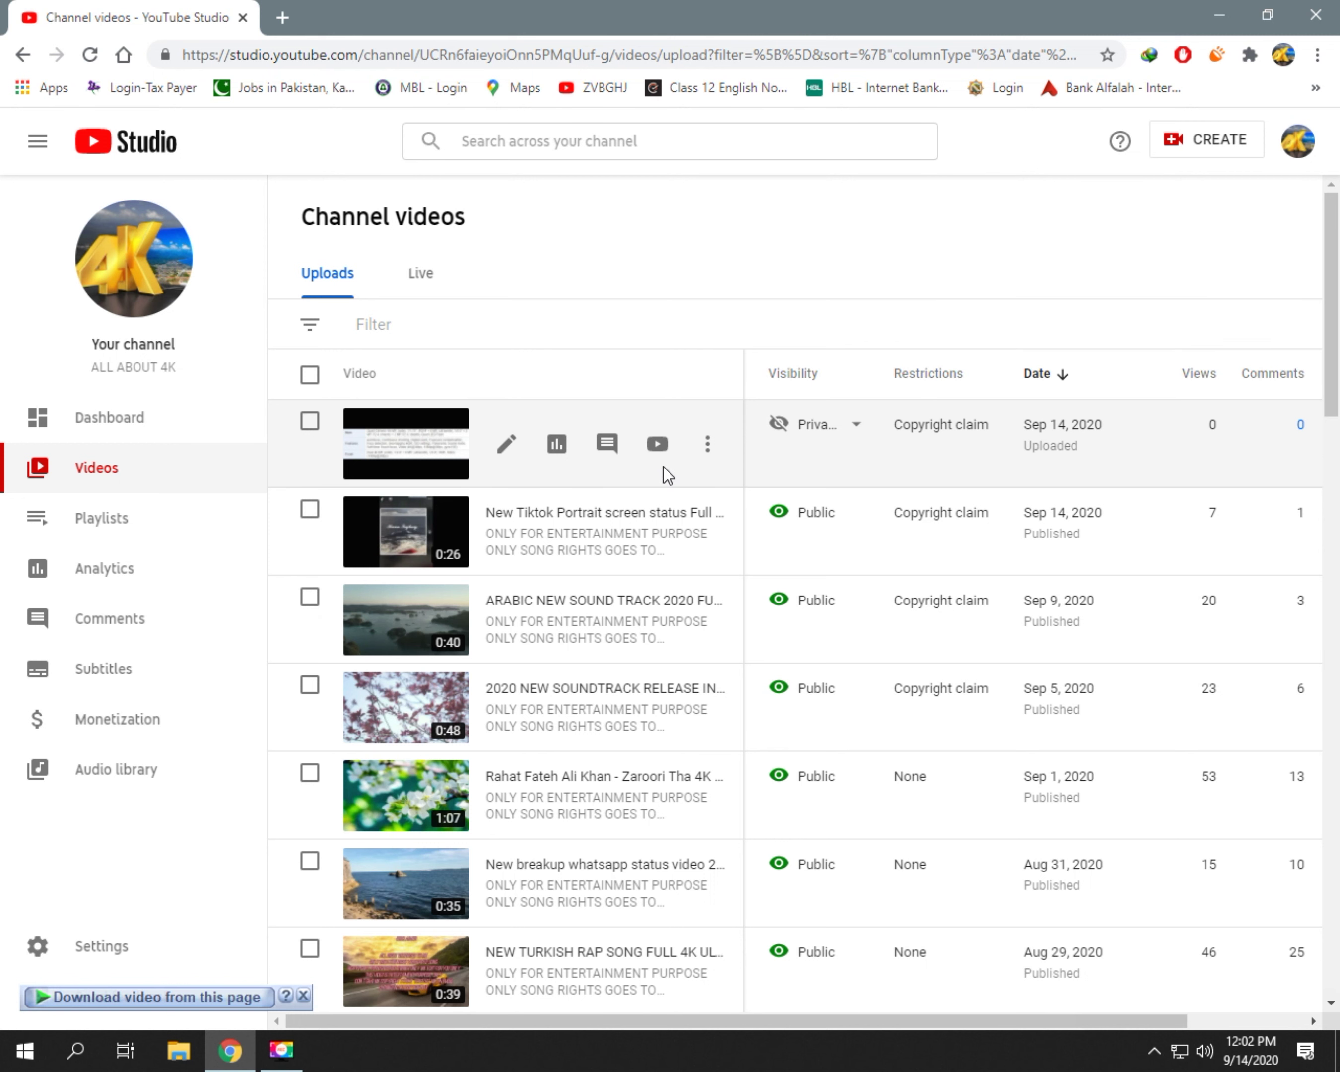
{"action": "mouse_move", "coordinate": [834, 474]}
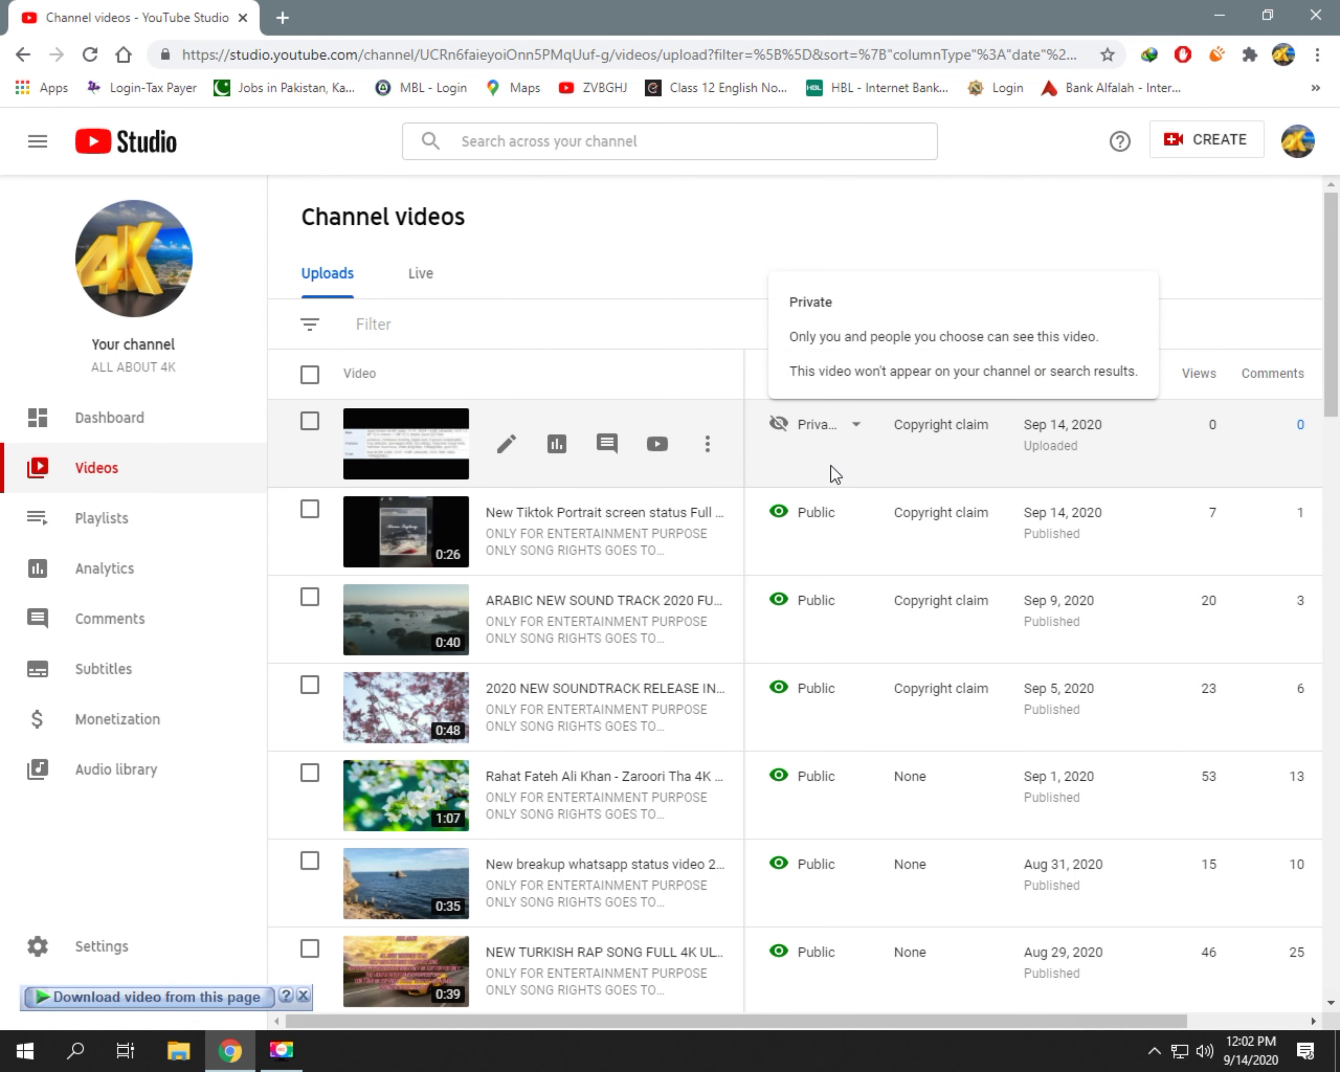